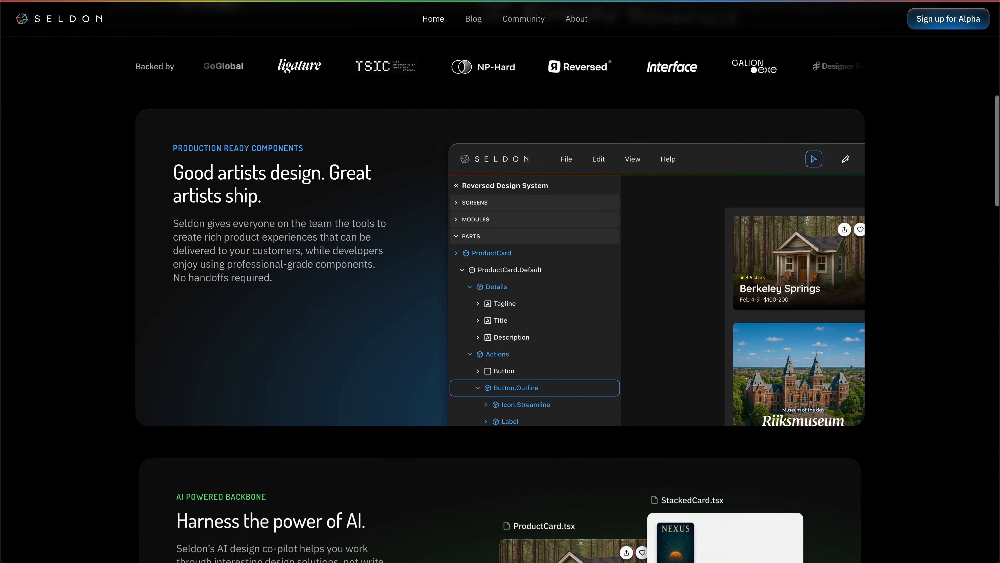
Read through the feature sections on the Seldon homepage, from production-ready components to the design-to-production workflow
scroll(793, 224, down, 10)
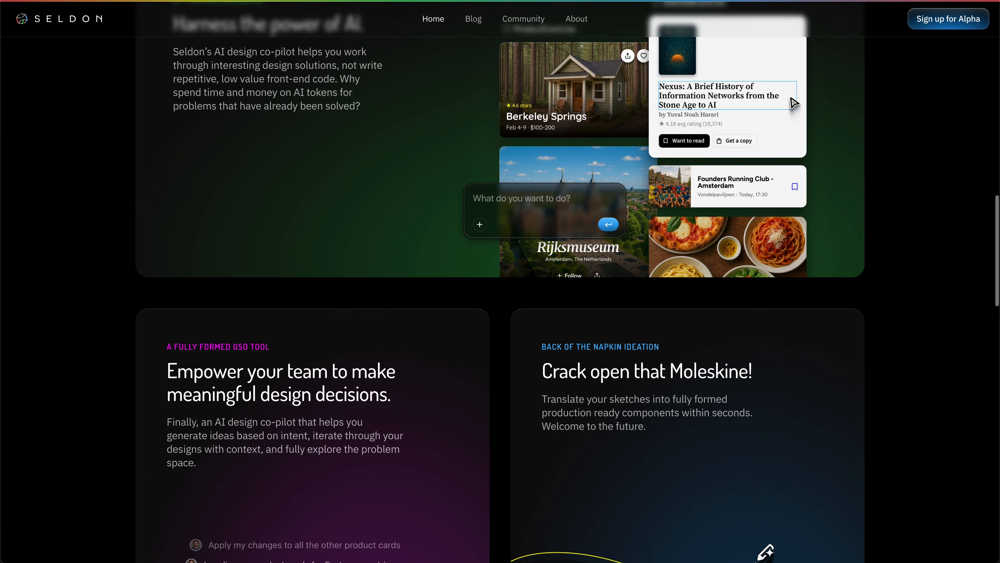
scroll(793, 224, down, 10)
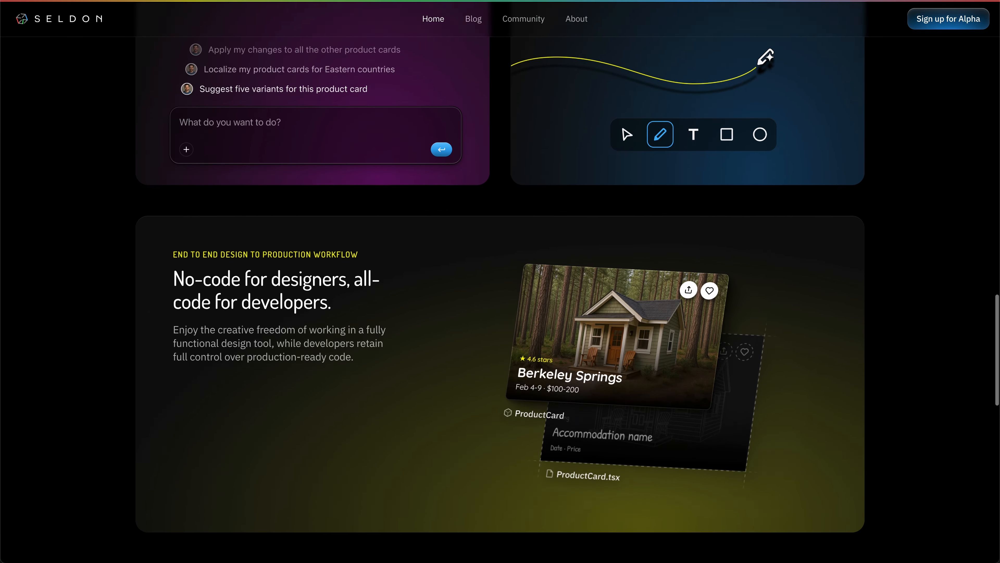
scroll(817, 328, down, 8)
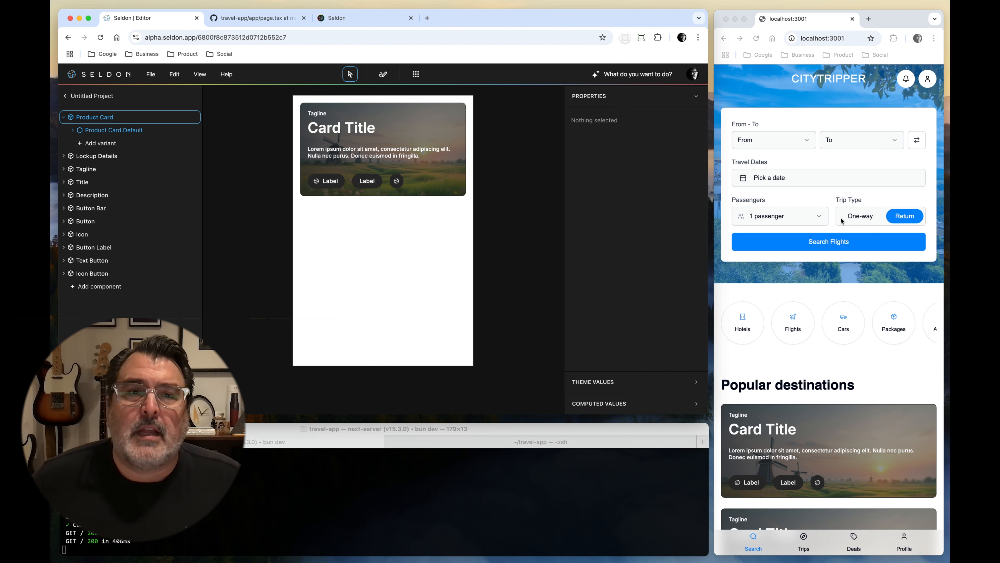
Look through the CityTripper travel app page, including the cards under Popular destinations, and return to its search form
scroll(841, 221, down, 6)
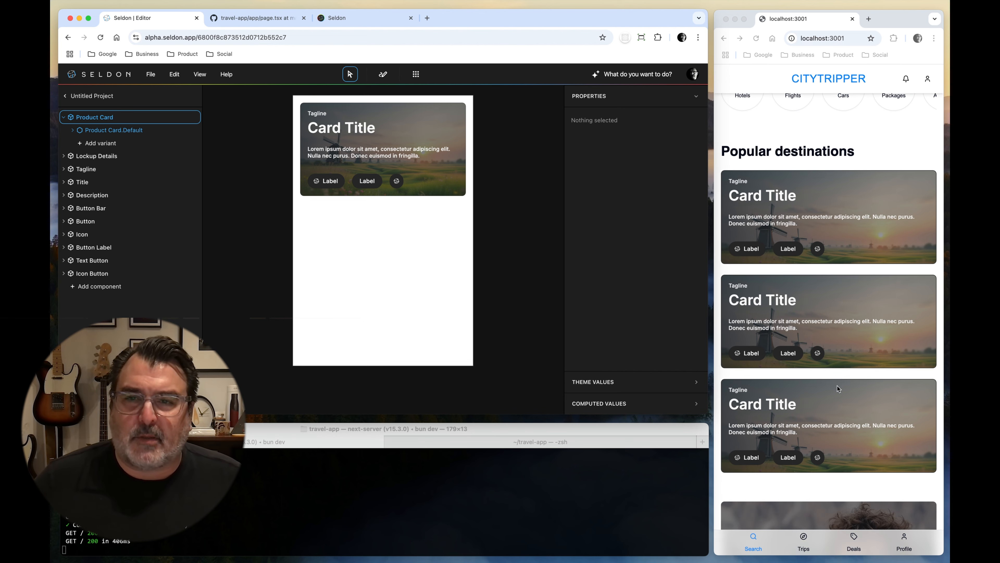
scroll(792, 373, down, 6)
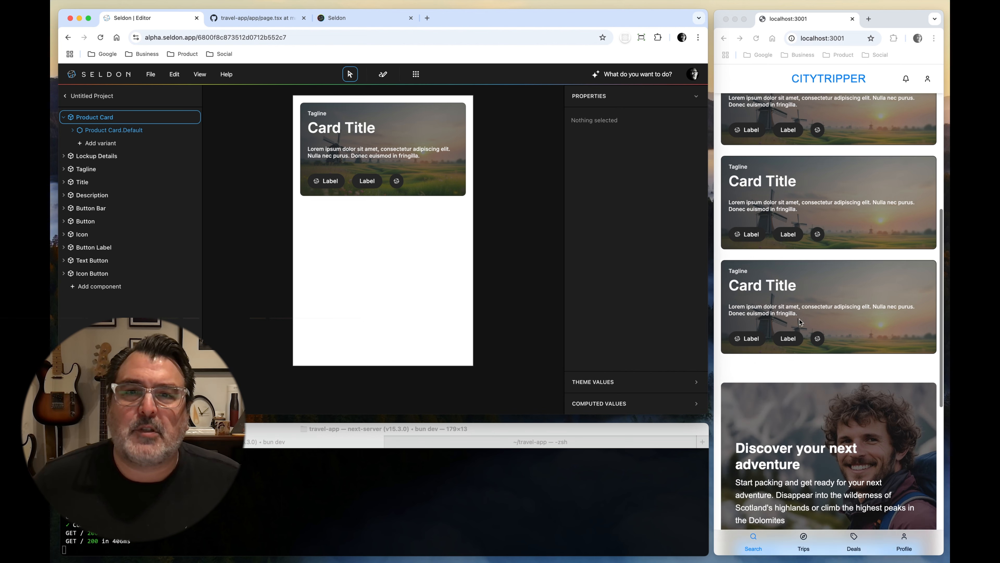
scroll(799, 309, up, 7)
scroll(808, 258, up, 6)
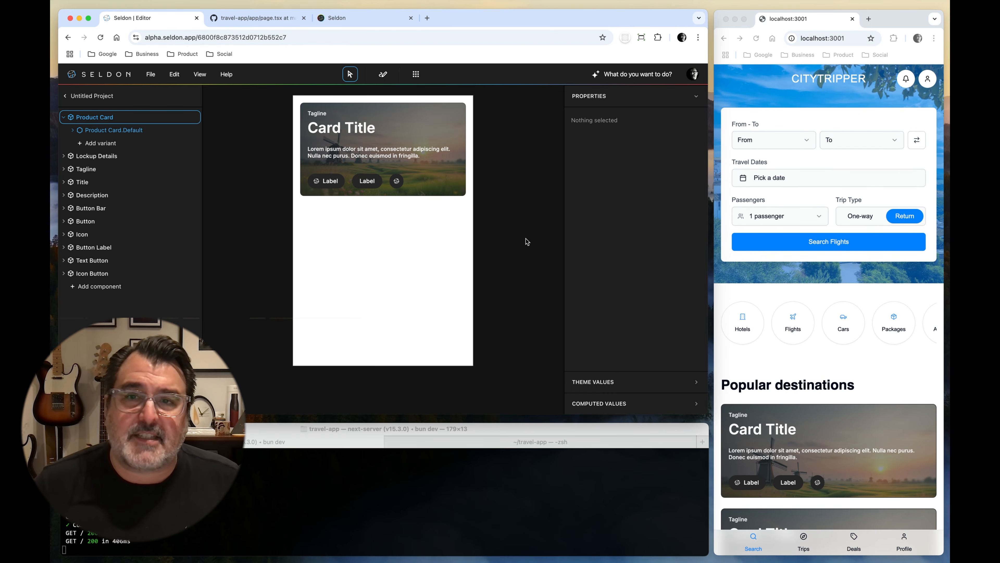
Select the default Product Card variant and expand it and its Button Bar to examine the nested buttons
click(168, 132)
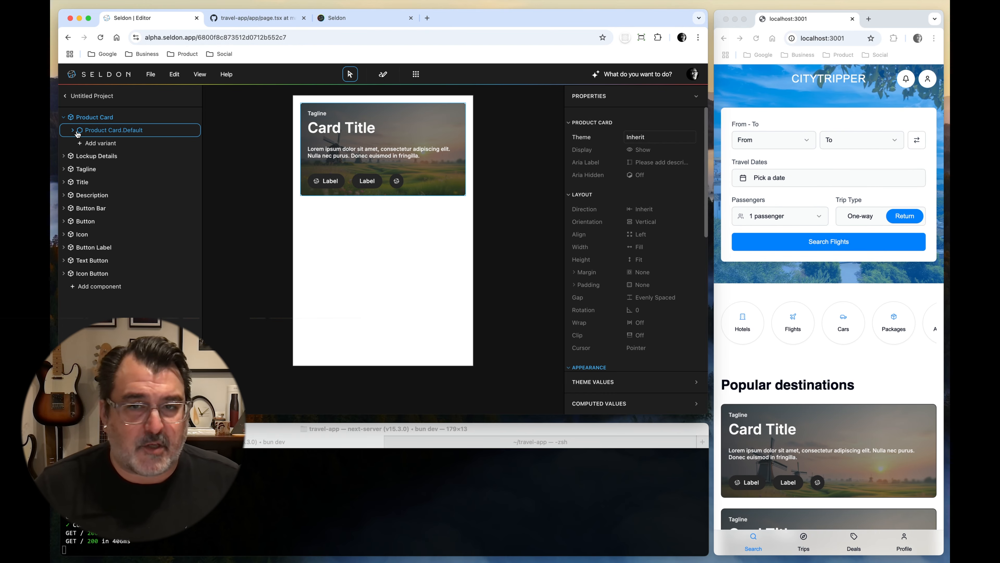
click(73, 130)
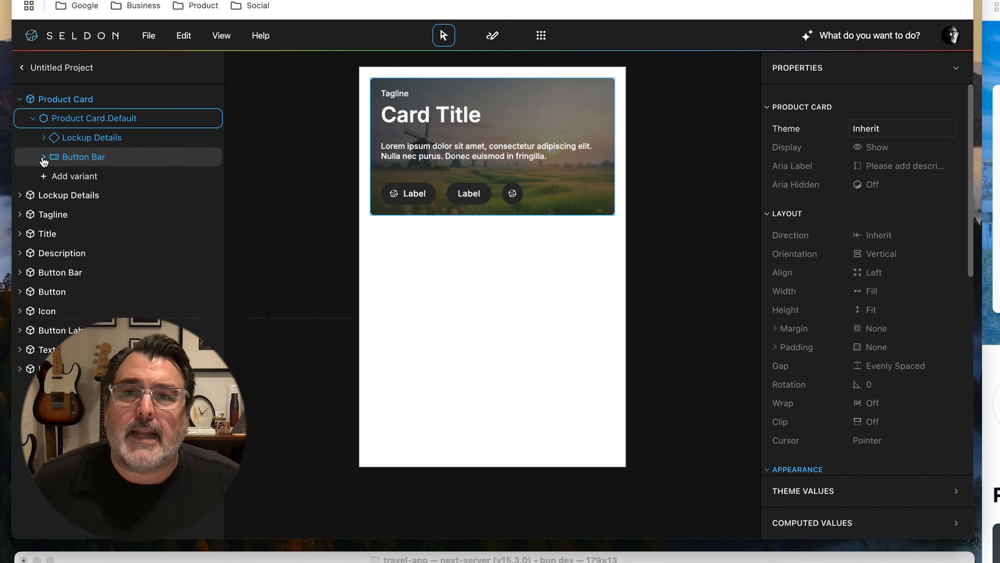
click(118, 160)
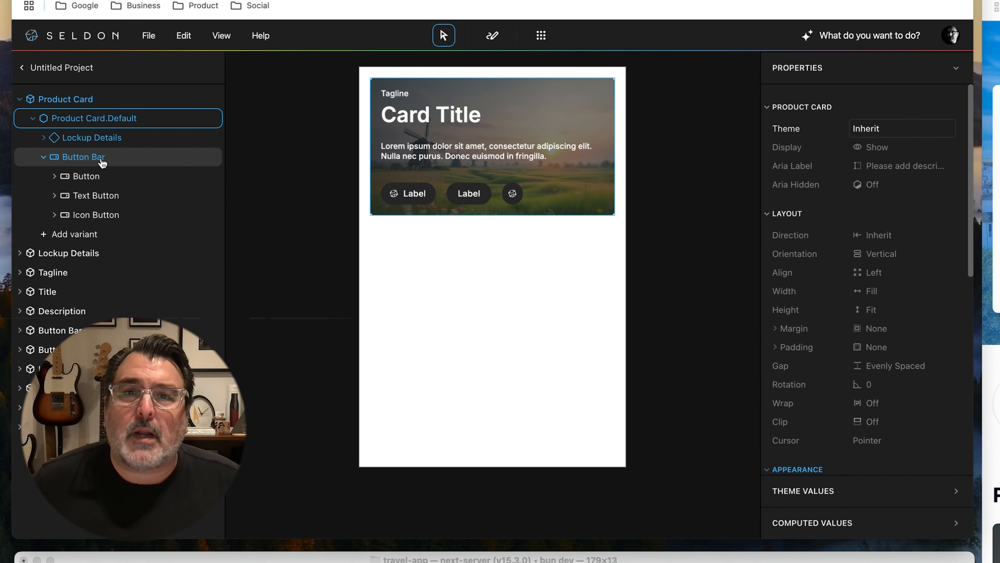
Examine the standalone Button Bar component and its default variant, and collapse the component again
click(42, 335)
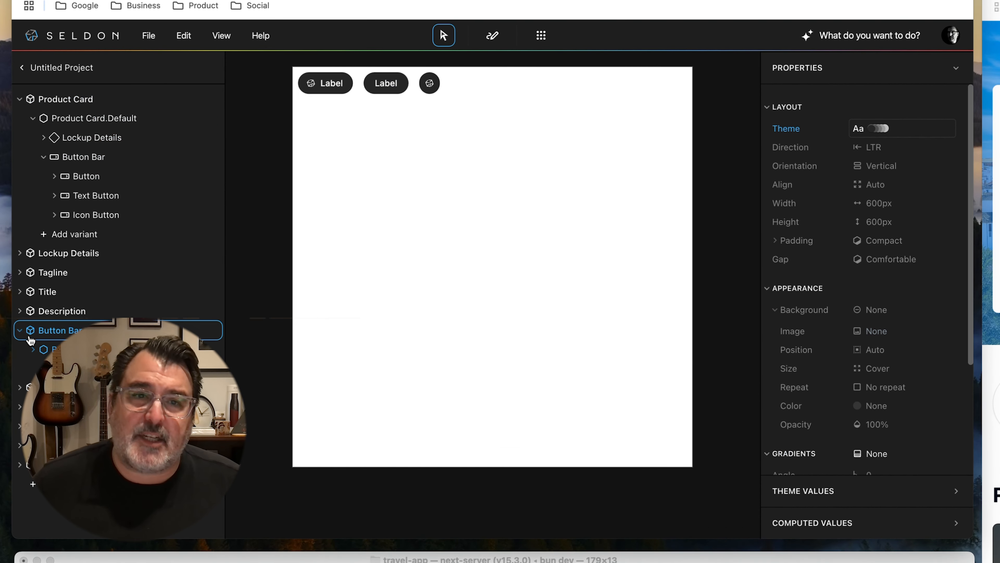
click(21, 332)
click(36, 349)
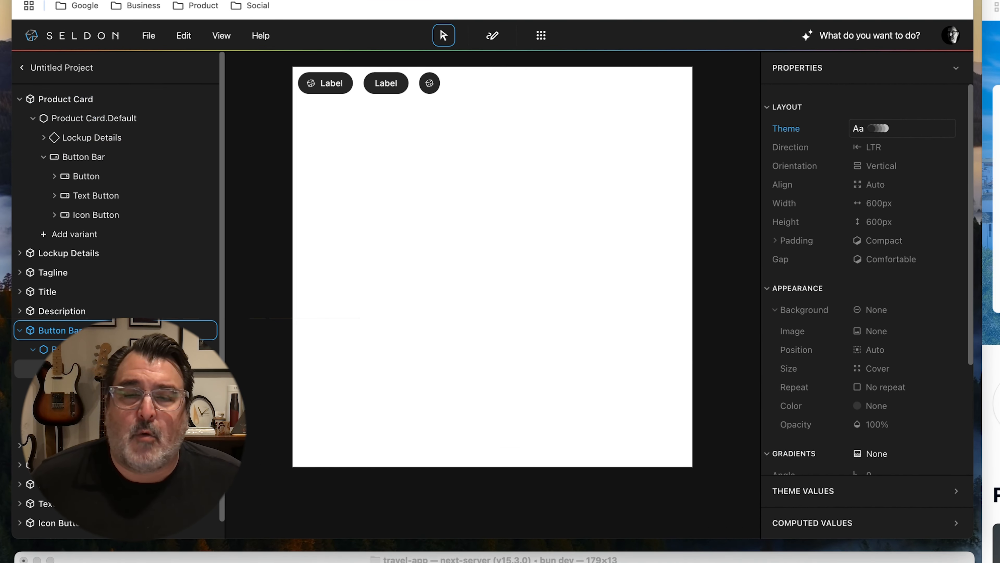
click(21, 332)
Collapse the Button Bar and Product Card.Default branches, and select Product Card.Default
click(43, 157)
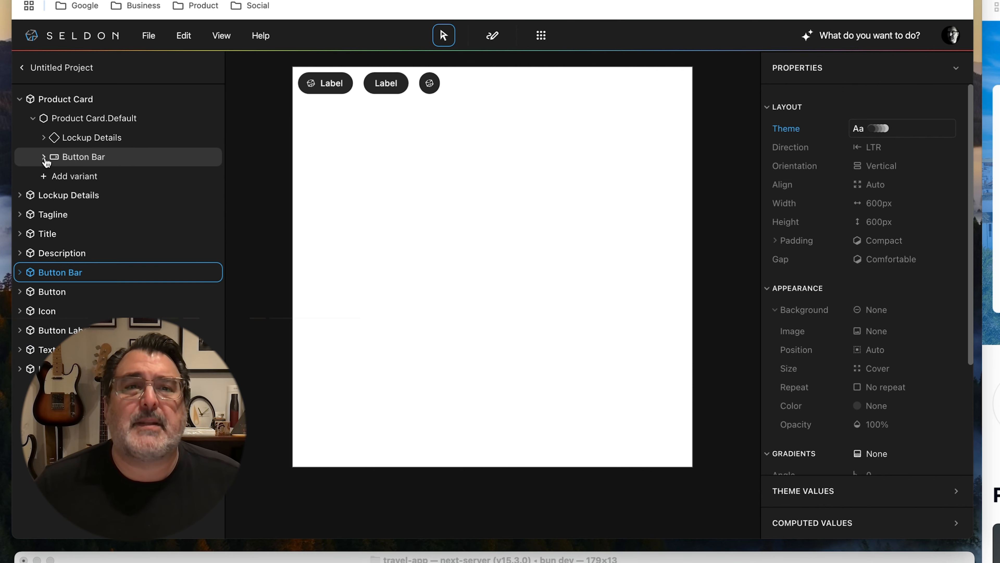
click(33, 119)
click(143, 118)
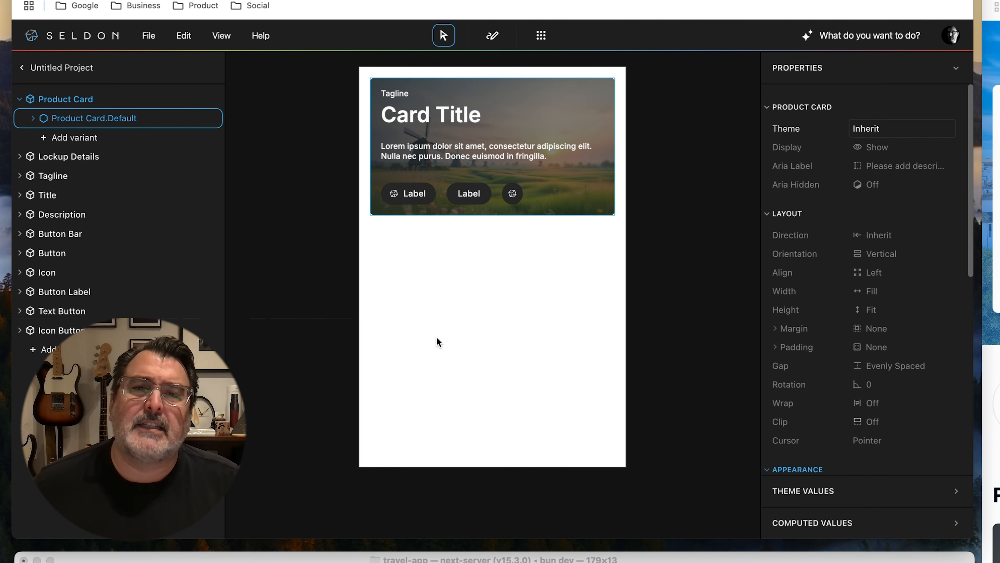
Open a sketch canvas with the sketch tool and place it beside the product card artboard
scroll(492, 290, right, 5)
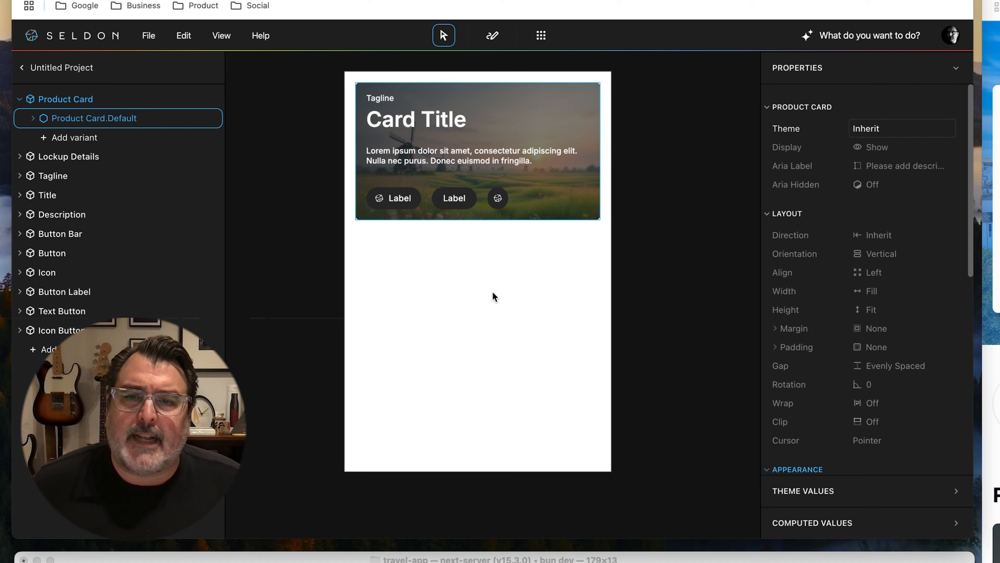
scroll(496, 299, down, 1)
scroll(497, 299, right, 1)
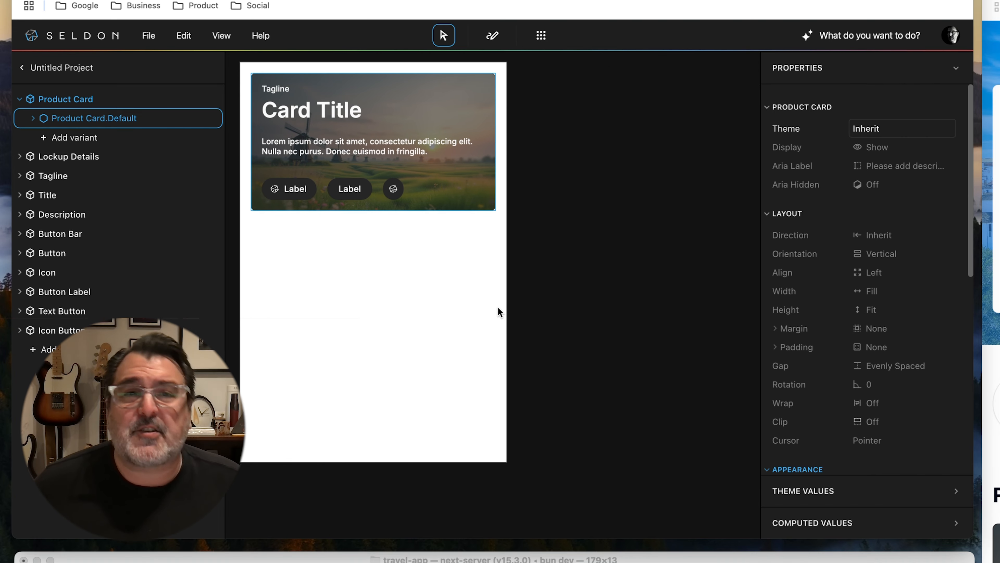
click(497, 39)
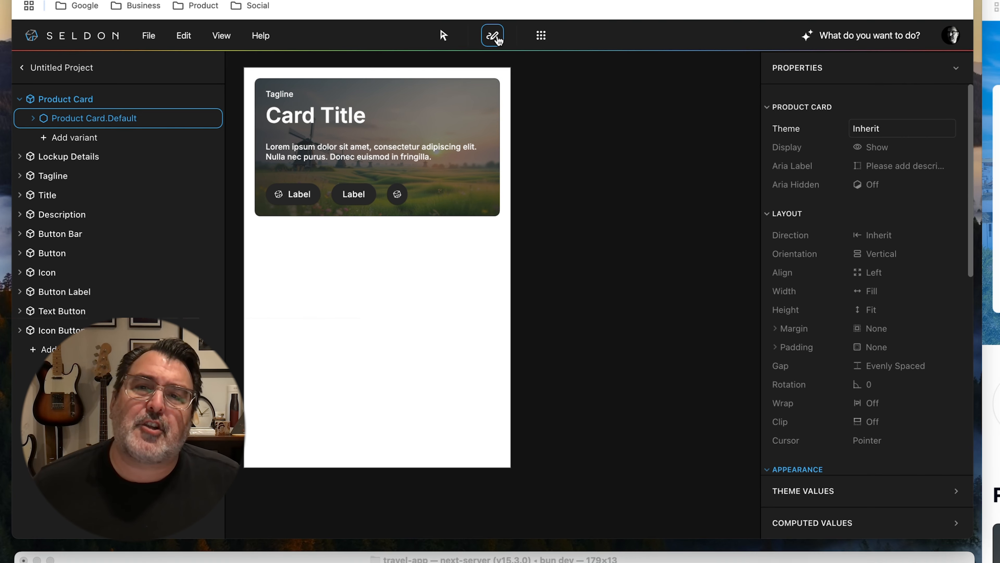
click(373, 254)
mouse_move(498, 103)
mouse_down()
mouse_move(556, 121)
mouse_move(704, 132)
mouse_up()
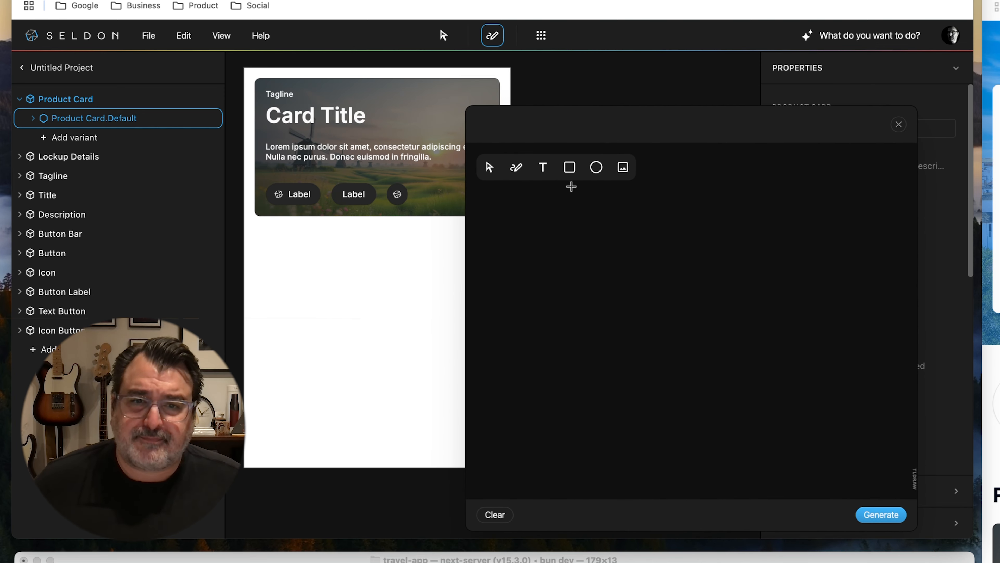
Sketch a trial freehand zigzag, a rectangle and an ellipse, and clear the sketch canvas
mouse_move(547, 212)
mouse_down()
mouse_move(662, 309)
mouse_move(804, 339)
mouse_move(818, 381)
mouse_up()
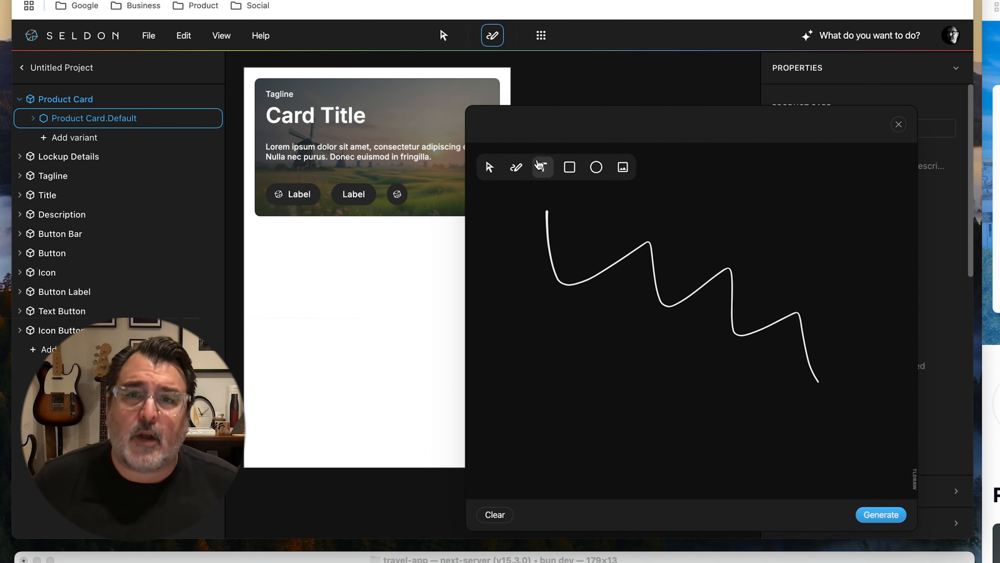
drag(576, 260, 739, 391)
click(596, 167)
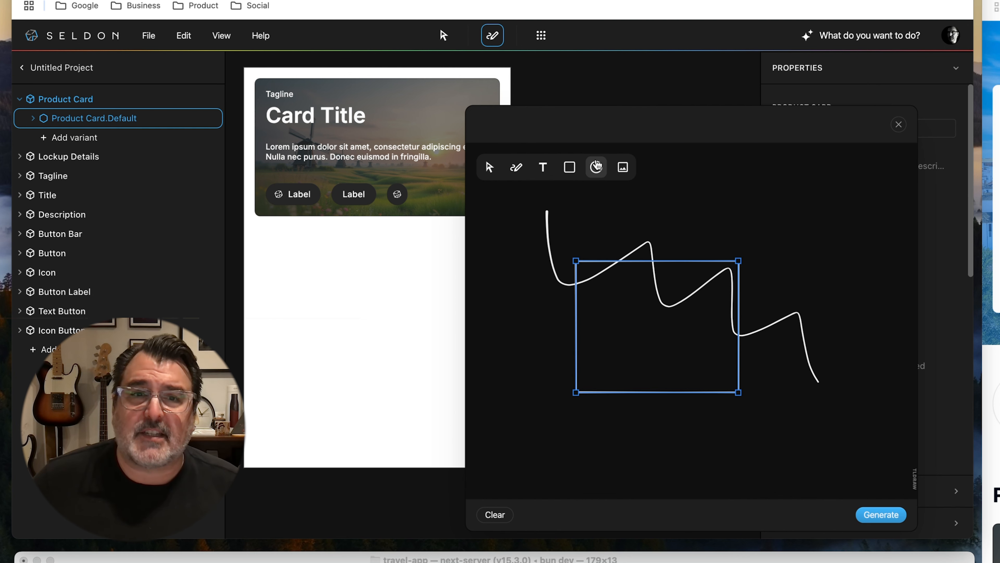
drag(664, 197, 862, 335)
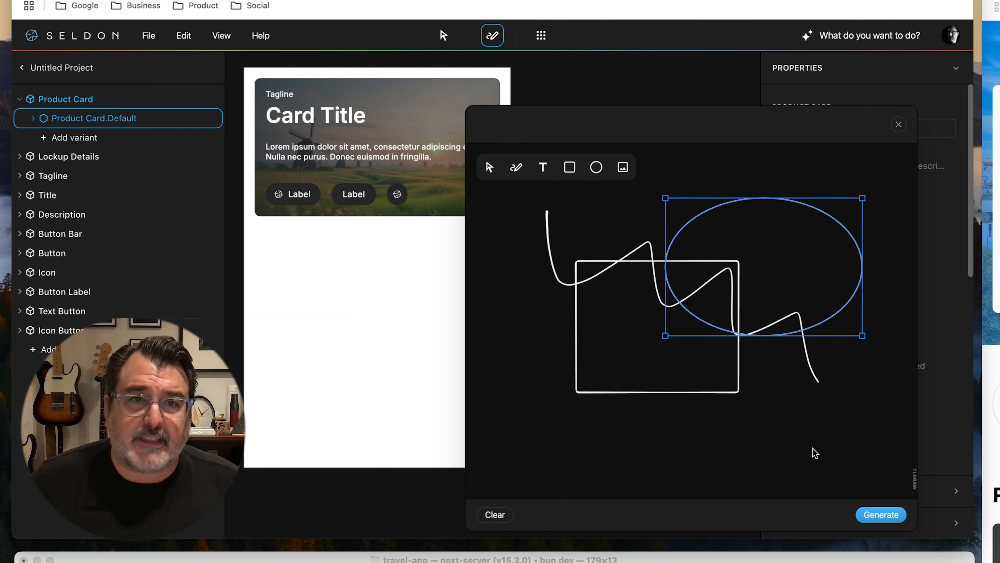
click(494, 515)
Add the texts "KLM Airlines" and "Summer Getaways" to the sketch canvas, one below the other
click(543, 168)
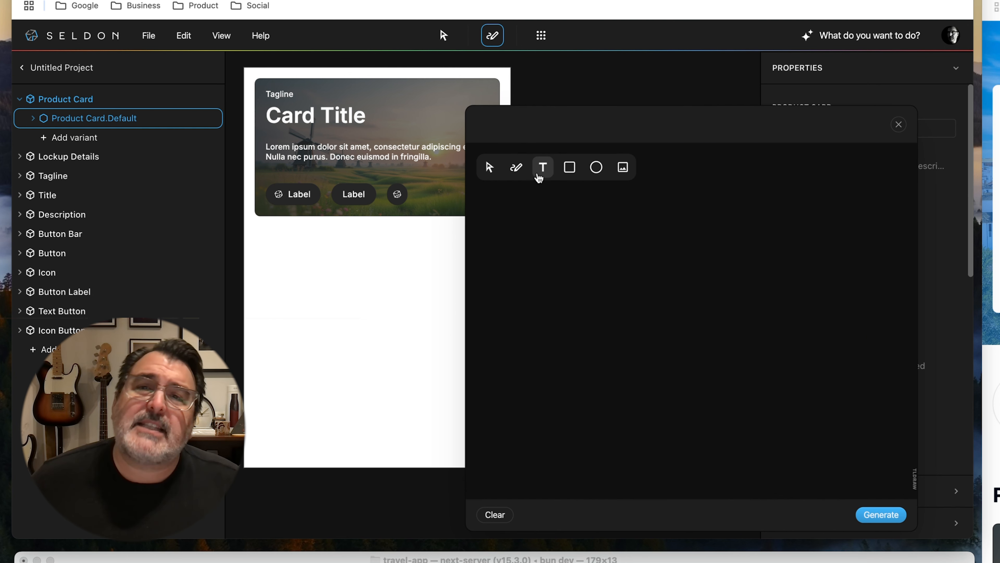
click(521, 255)
text(KLM Airlines)
click(518, 292)
text(Summer)
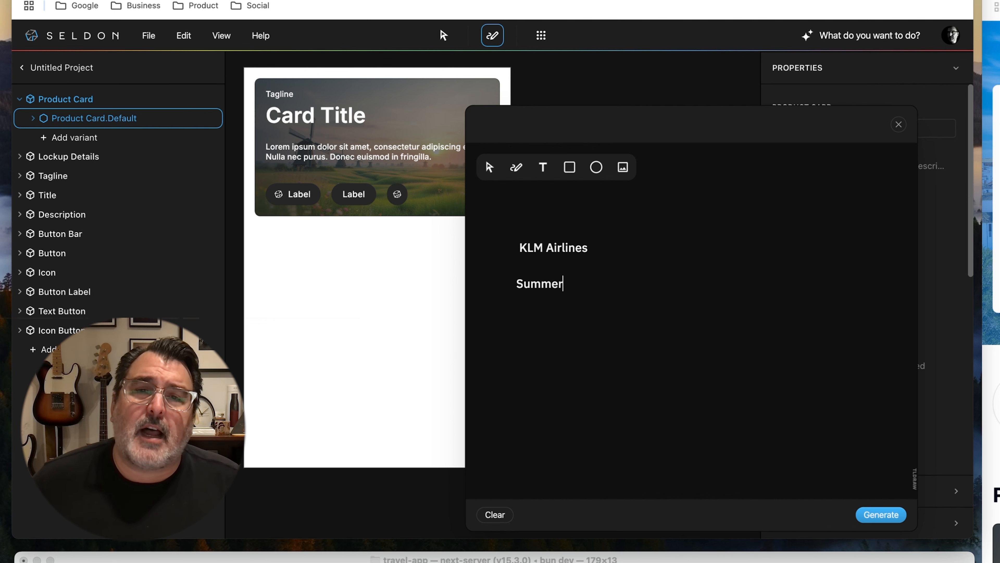
text( Getaways)
Add the two-line text "Information about special flight offers to Amsterdam / in the summer of 2025" below "Summer Getaways"
click(525, 351)
text(Information about spe)
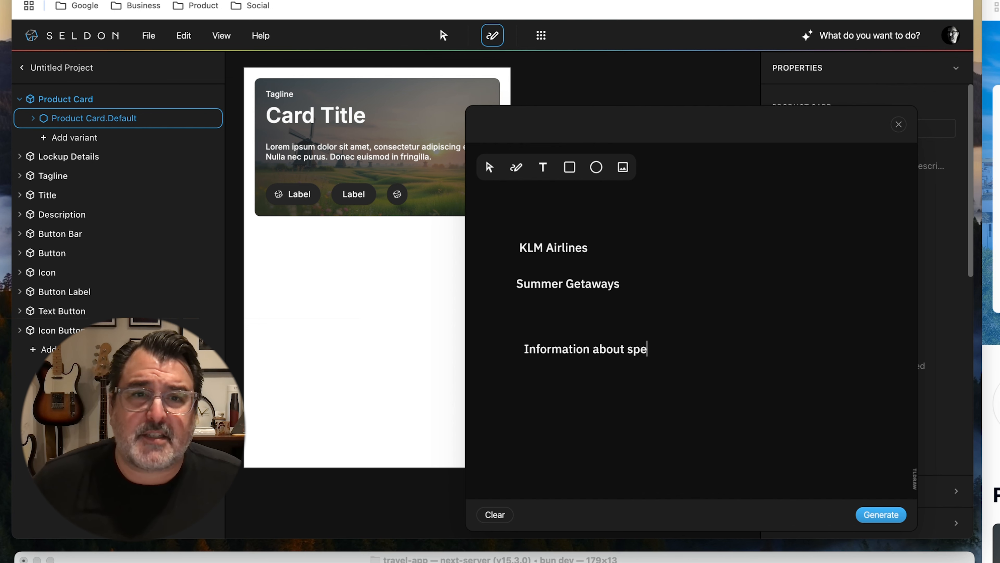
text(cial flight offers to Amsterdam)
key(Return)
text(in the summer of 2025)
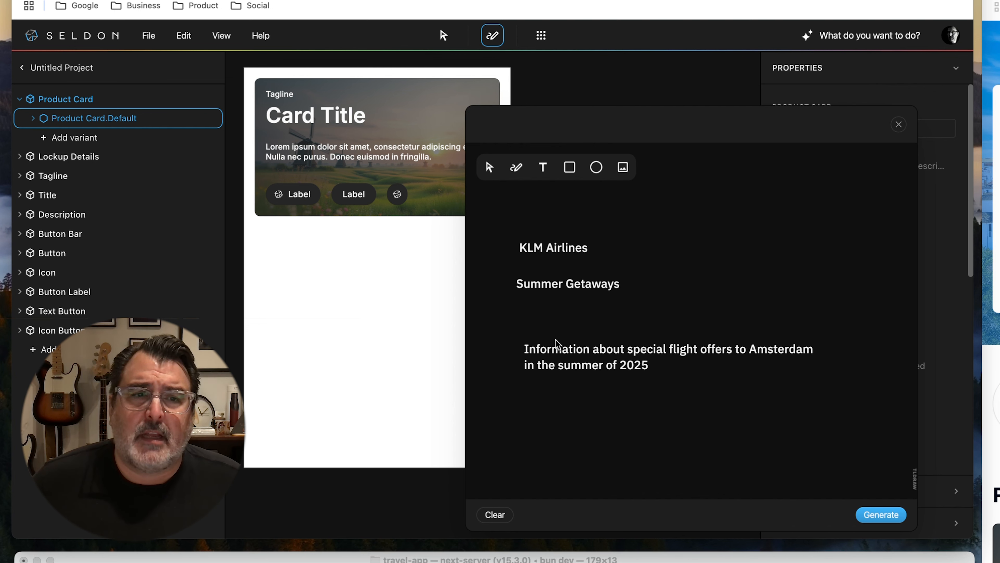
Stack the three texts left-aligned and close together, enlarging "Summer Getaways" as the heading and shrinking the airline and description texts
drag(575, 247, 573, 226)
drag(585, 235, 575, 231)
drag(564, 283, 561, 242)
drag(619, 252, 646, 267)
drag(599, 348, 592, 279)
drag(808, 304, 746, 294)
drag(539, 224, 540, 224)
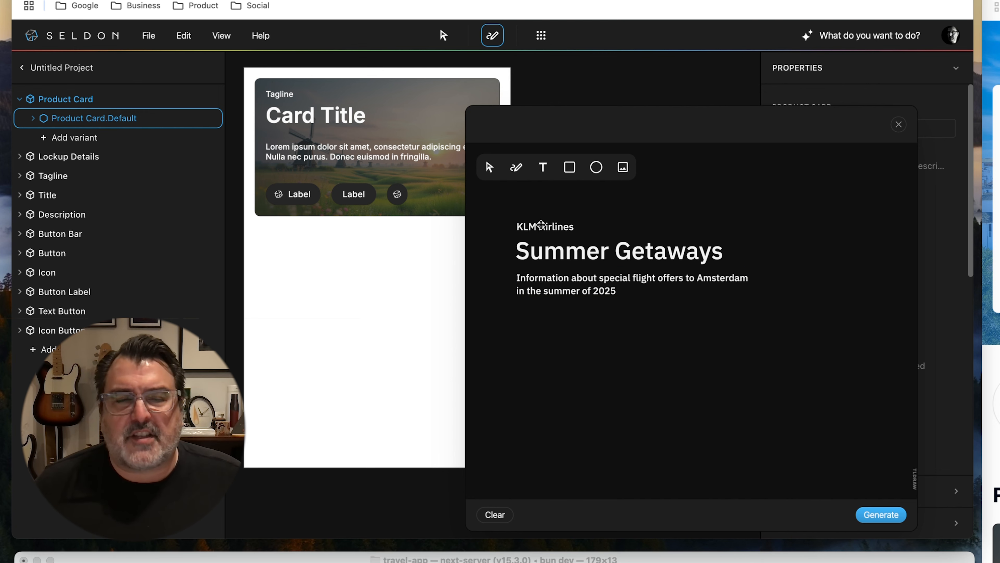
click(567, 375)
Draw a freehand magnifying glass and, spaced apart from it, a lightning bolt below the description text
click(516, 167)
drag(524, 350, 546, 376)
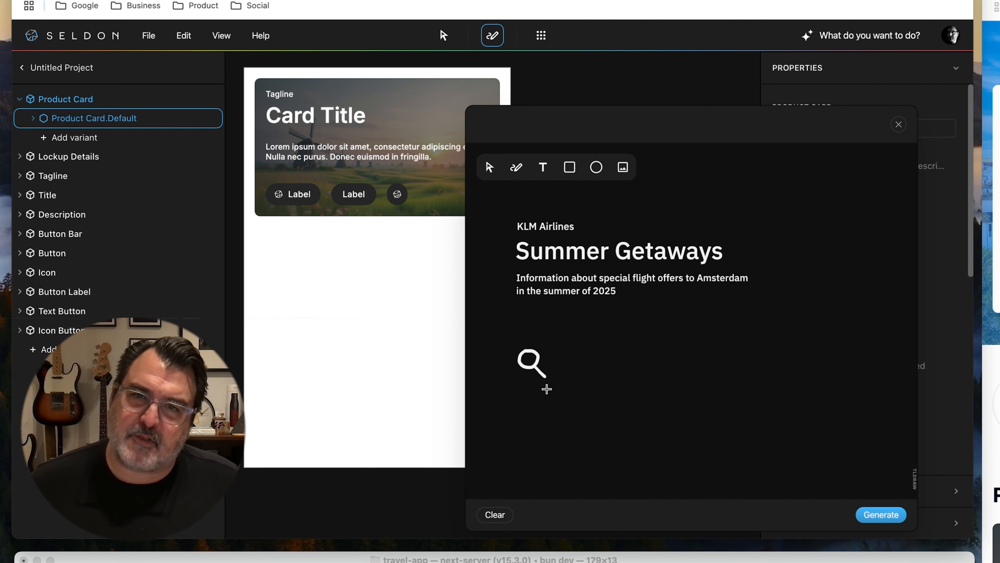
drag(670, 349, 666, 355)
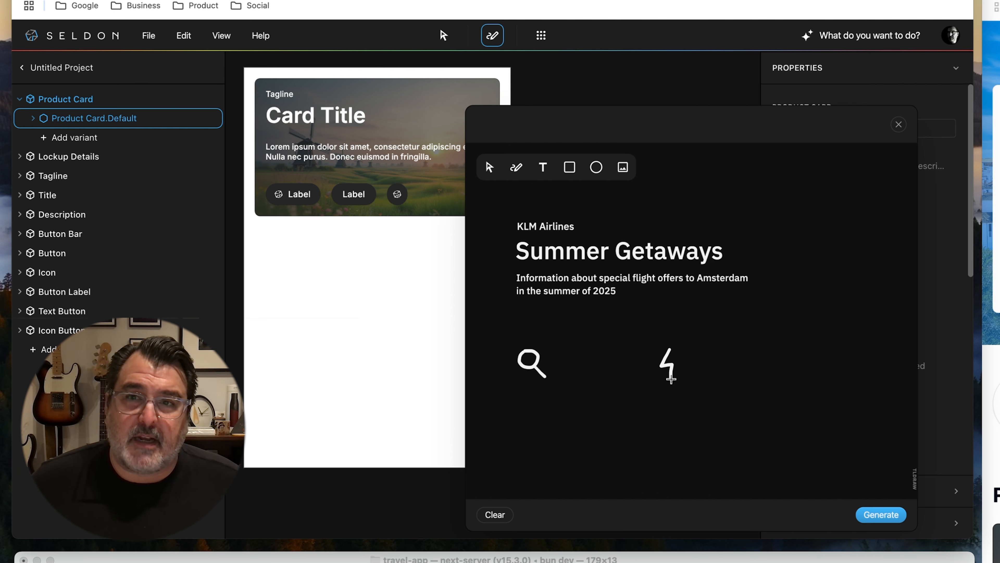
drag(674, 378, 674, 342)
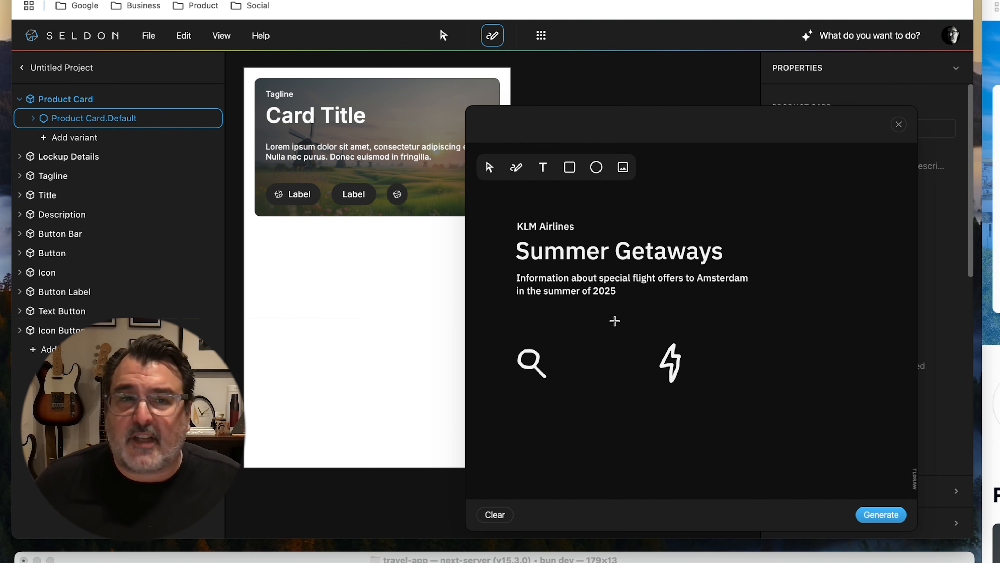
Add the label "Deals" beside the lightning bolt and resize the bolt and label to fit together
click(696, 373)
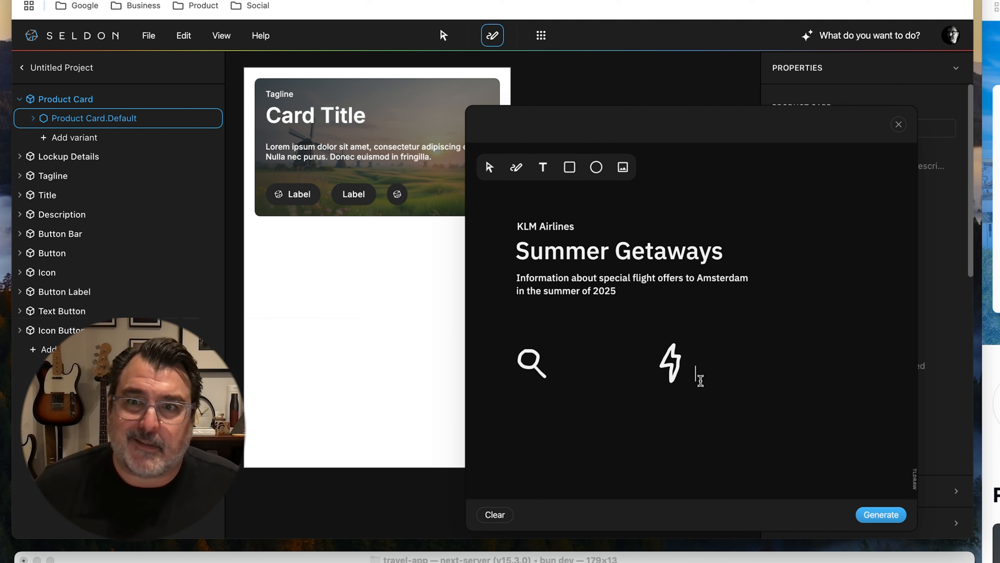
text(Deals)
click(676, 439)
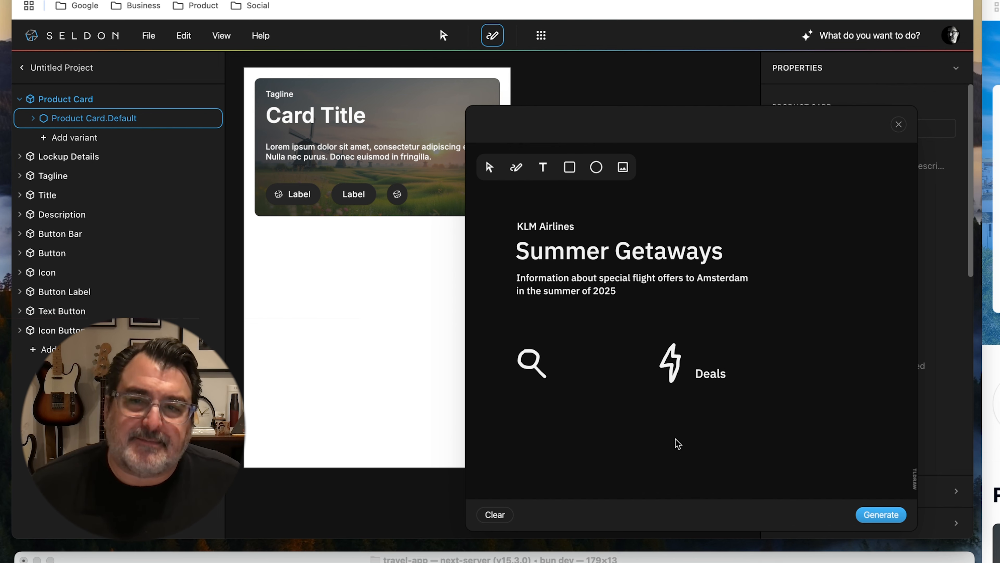
drag(714, 374, 707, 357)
drag(721, 366, 737, 374)
drag(737, 381, 718, 368)
Add the label "Search" beside the magnifying glass, shrink both together and line them up with the Deals label
click(584, 408)
click(555, 366)
text(Search)
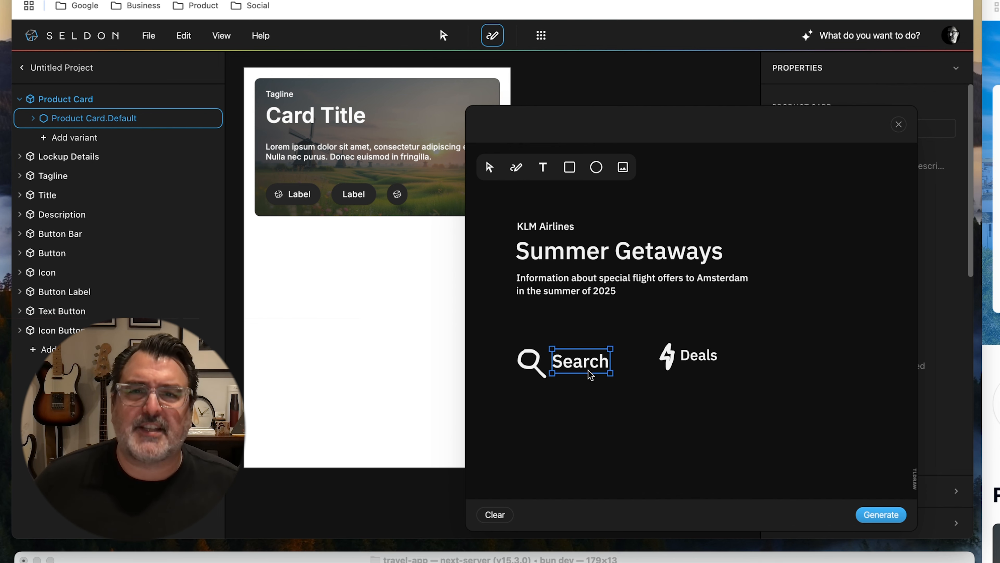
drag(639, 416, 501, 336)
drag(614, 378, 592, 369)
drag(570, 358, 576, 346)
drag(699, 355, 690, 343)
Draw rounded button outlines around Search and Deals and a rectangular card frame around all the content
click(516, 167)
mouse_move(567, 324)
mouse_down()
mouse_move(593, 324)
mouse_move(564, 323)
mouse_up()
mouse_move(685, 320)
mouse_down()
mouse_move(674, 362)
mouse_move(682, 320)
mouse_up()
mouse_move(497, 204)
mouse_down()
mouse_move(815, 203)
mouse_move(495, 204)
mouse_up()
Move the entire card sketch to the middle of the canvas and generate design options from it
key(super+a)
drag(682, 282, 715, 311)
click(742, 463)
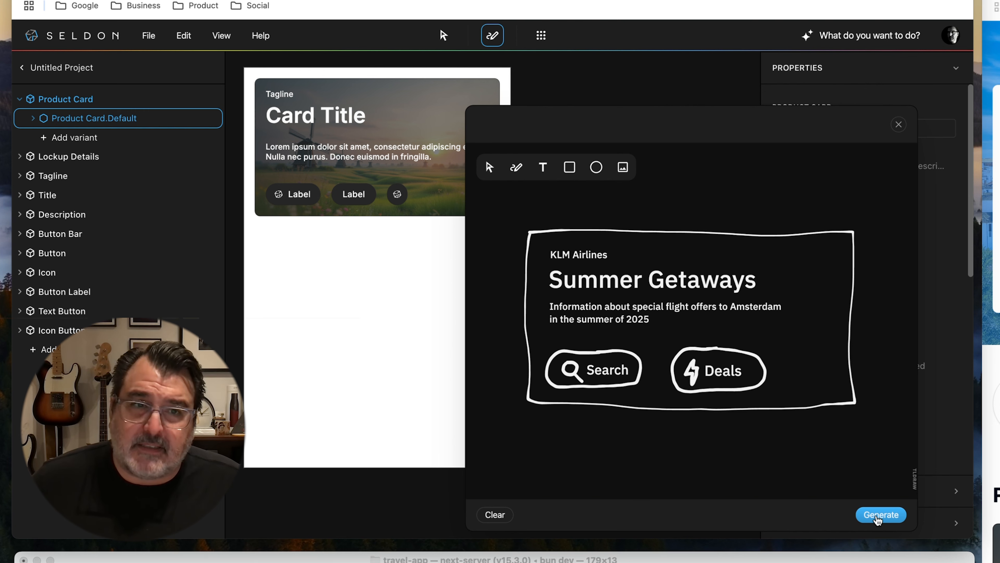
click(877, 520)
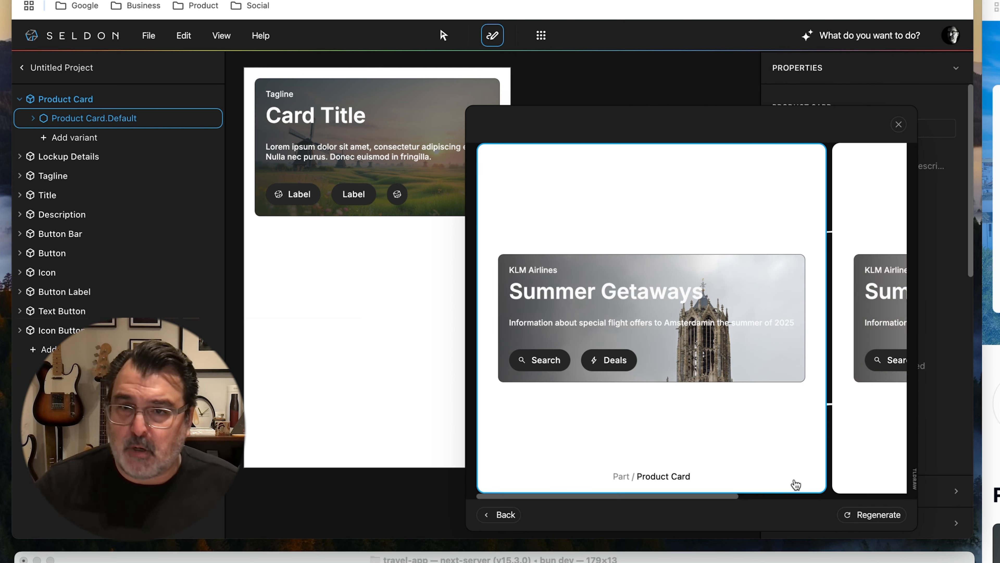
Compare the generated Product Card options and add the one with the gray church tower photo as a variant
click(847, 344)
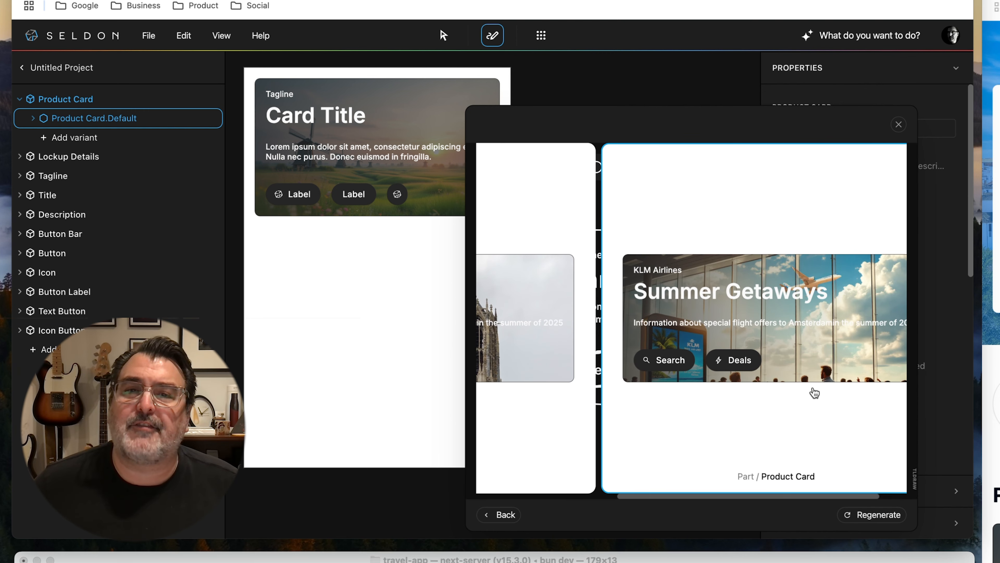
scroll(815, 394, right, 2)
scroll(815, 394, left, 7)
click(679, 353)
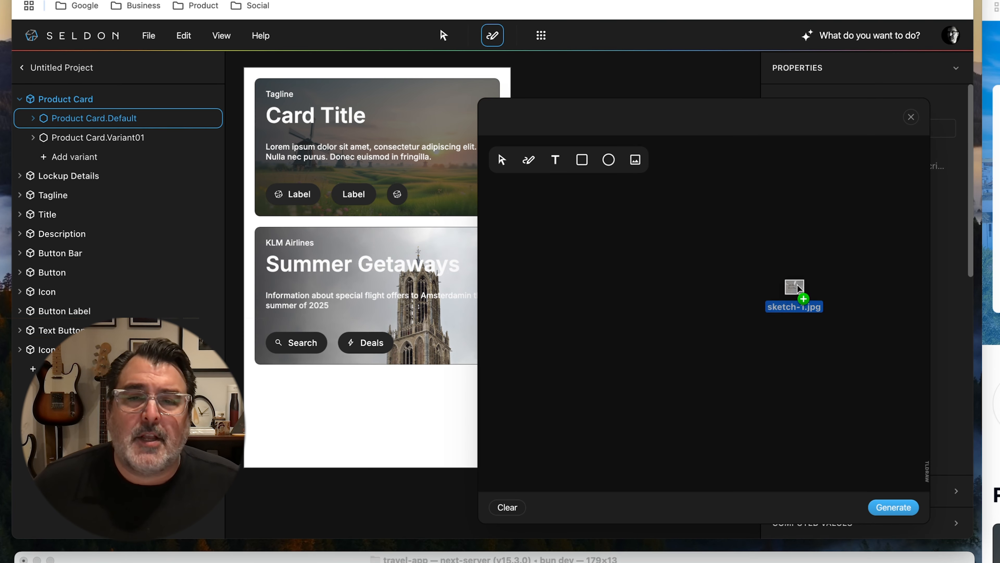
Import sketch-1.jpg, generate Product Card options from it, and add the Uber Eats option with the gray church tower photo as a variant
drag(800, 290, 668, 313)
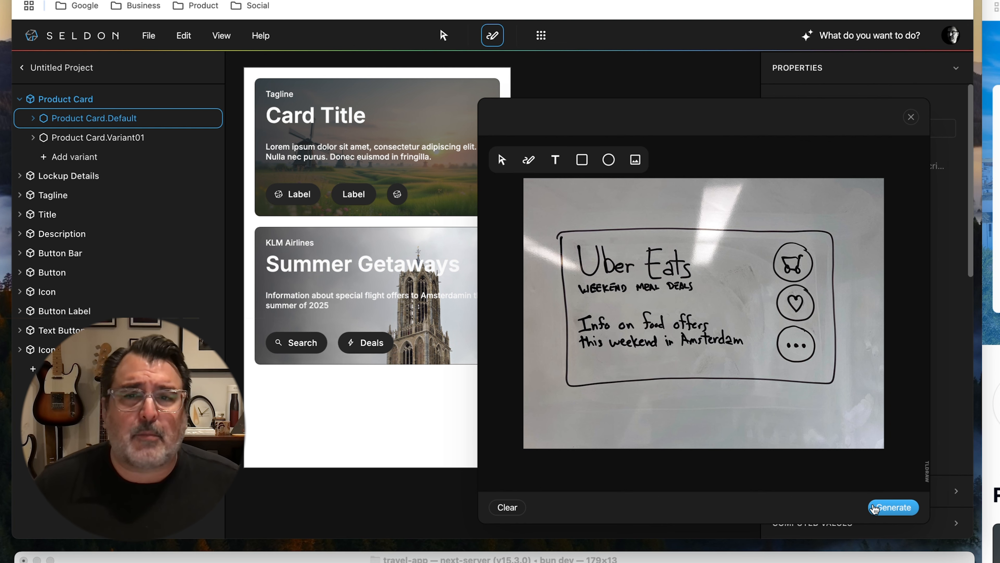
click(885, 509)
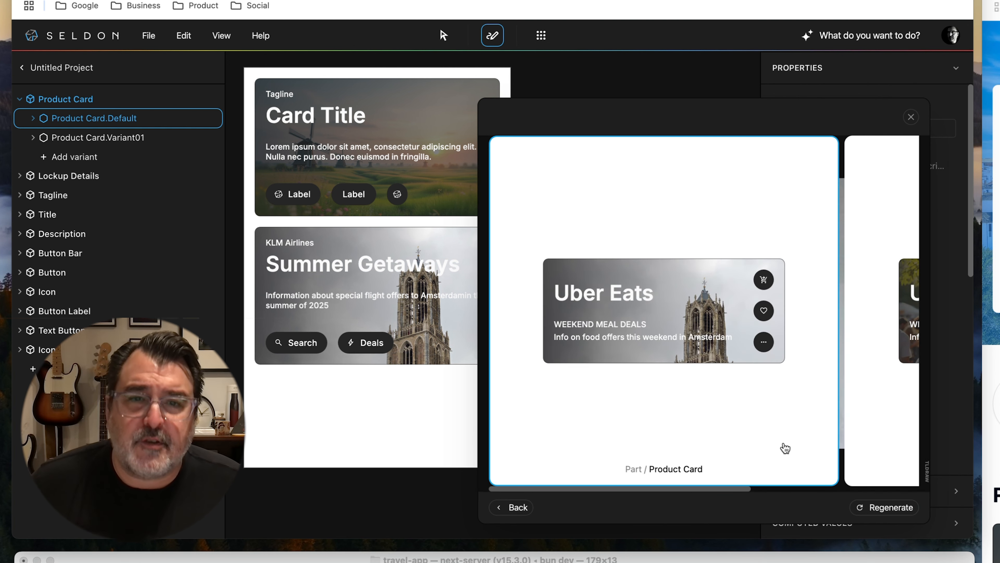
scroll(676, 354, right, 6)
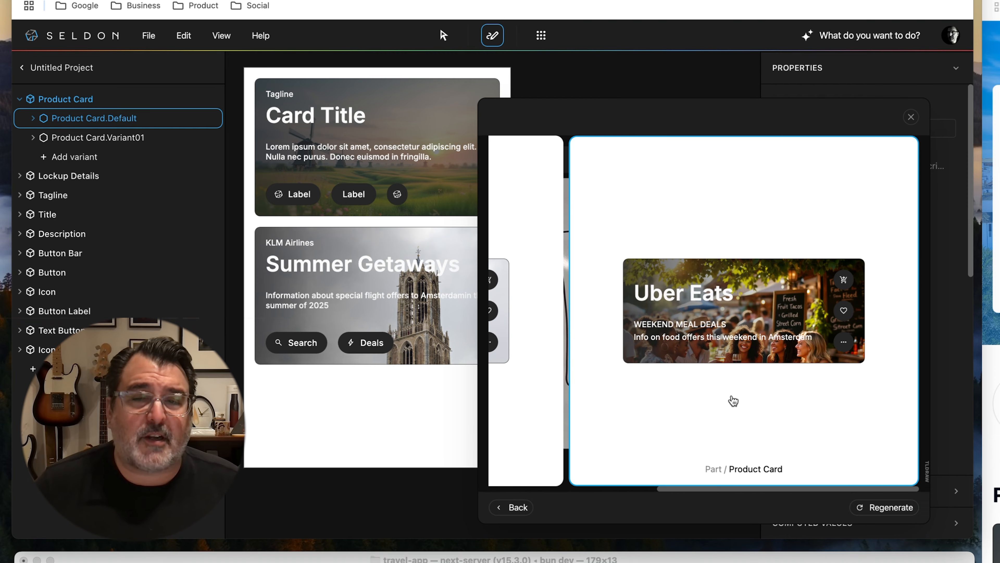
scroll(677, 370, right, 6)
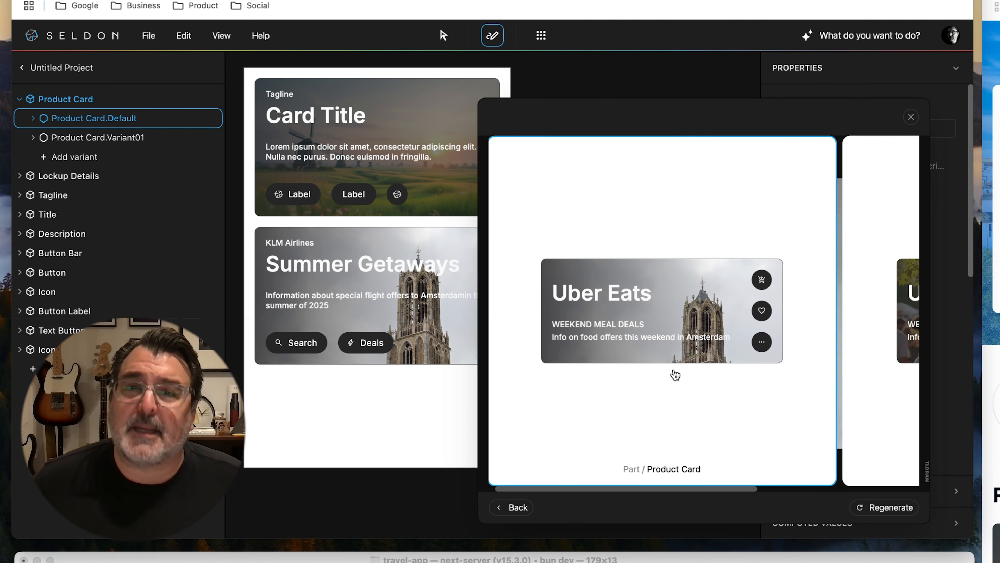
click(668, 267)
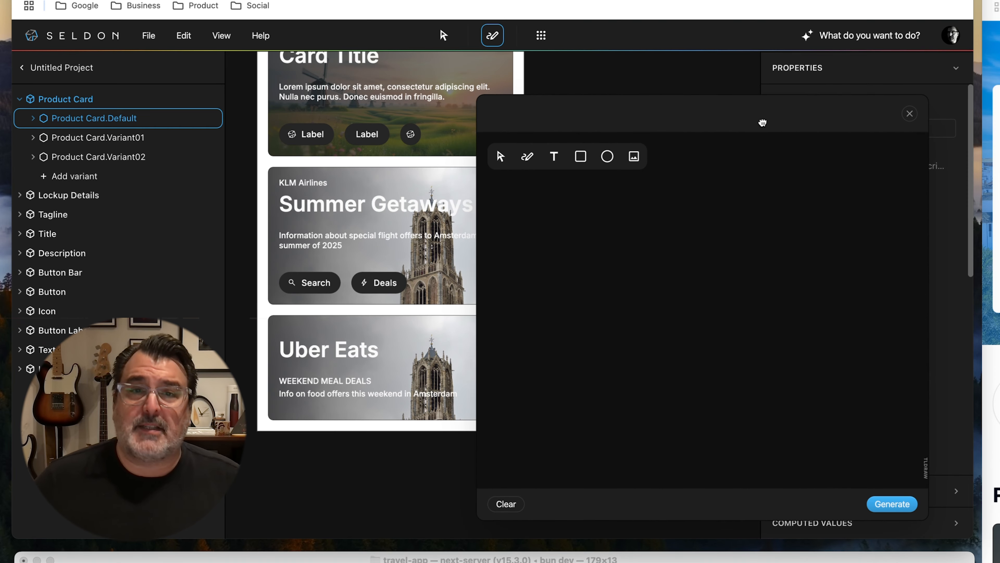
Import the Operation Nightwatch whiteboard sketch, generate Product Card options, and add the one with the gray church tower photo as a variant
drag(961, 275, 807, 272)
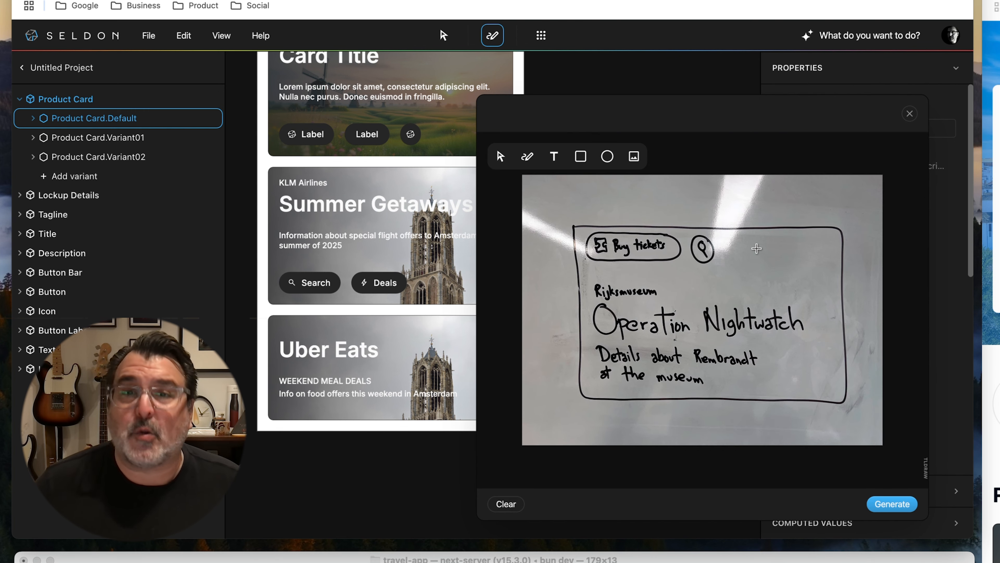
click(898, 509)
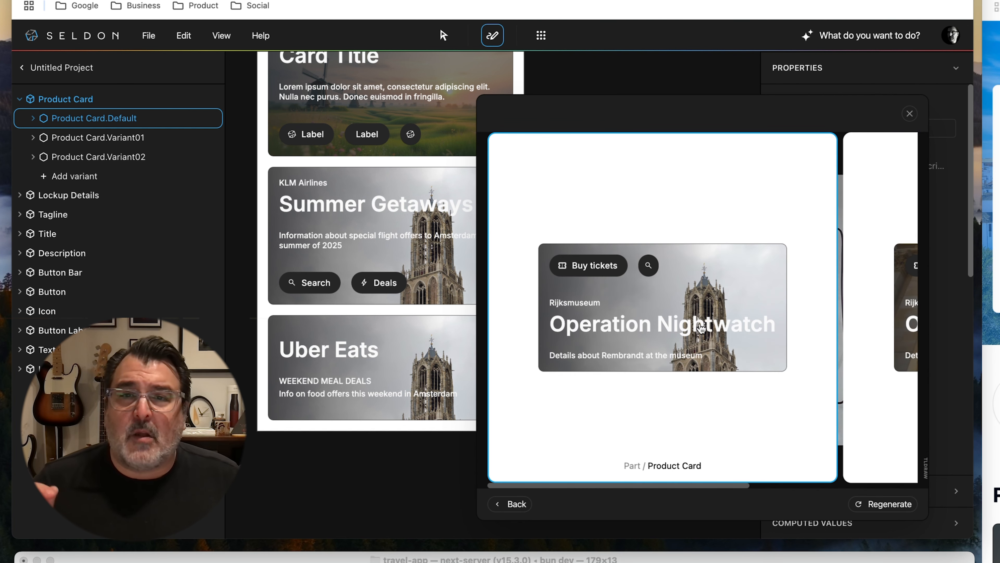
scroll(701, 326, right, 5)
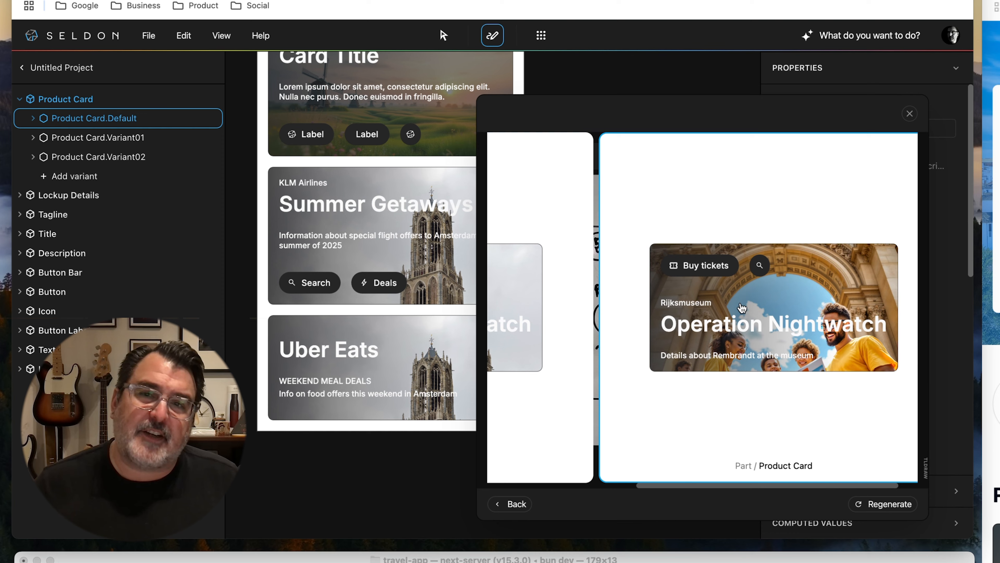
scroll(734, 335, left, 3)
scroll(735, 336, left, 2)
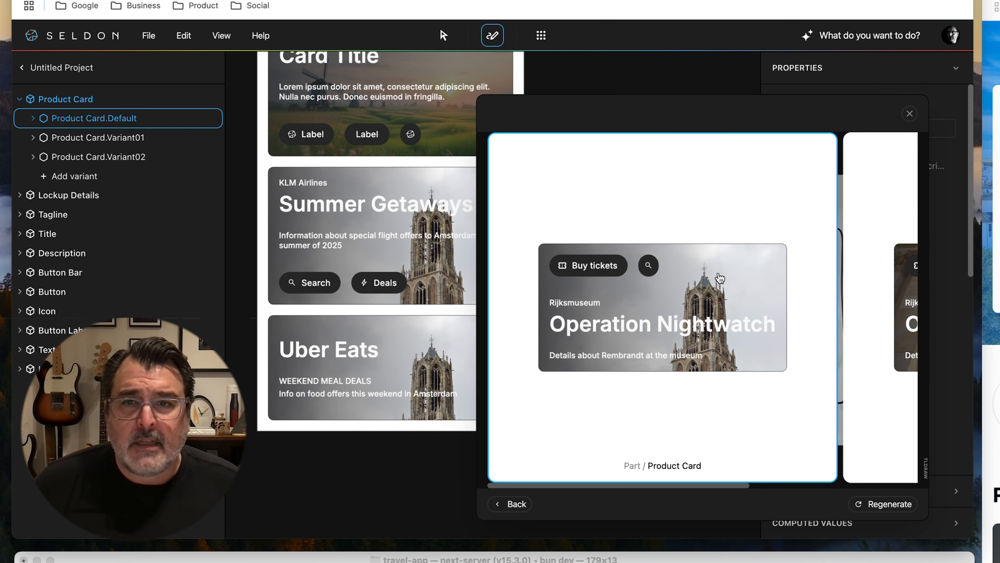
click(703, 277)
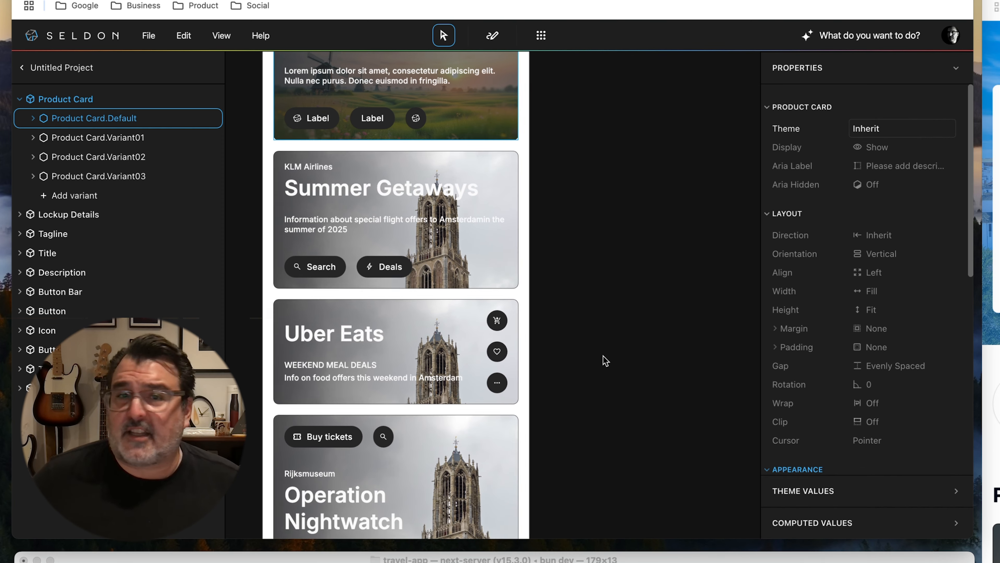
Hide the default Product Card by setting its Display property to Hide
scroll(433, 177, up, 4)
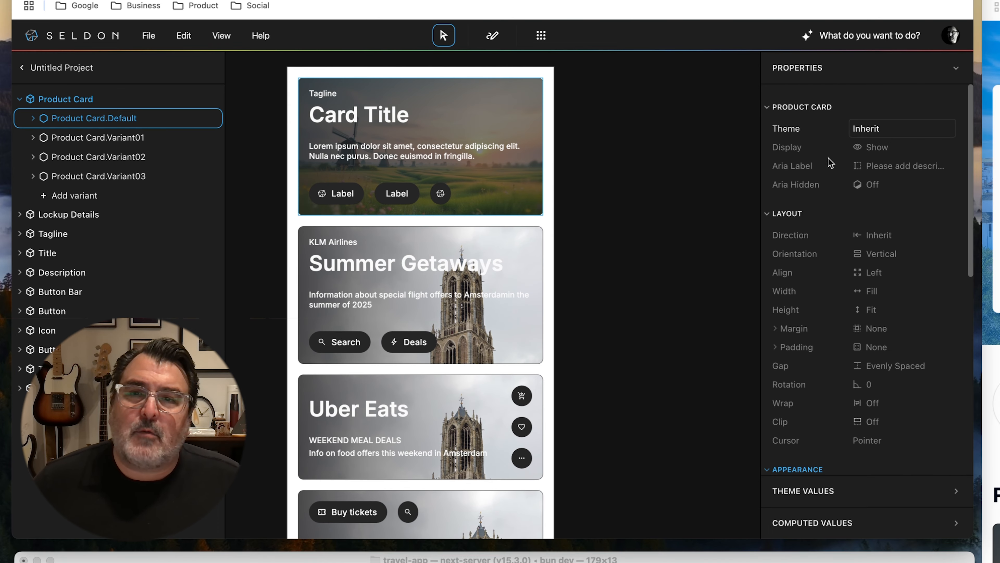
click(886, 147)
click(901, 186)
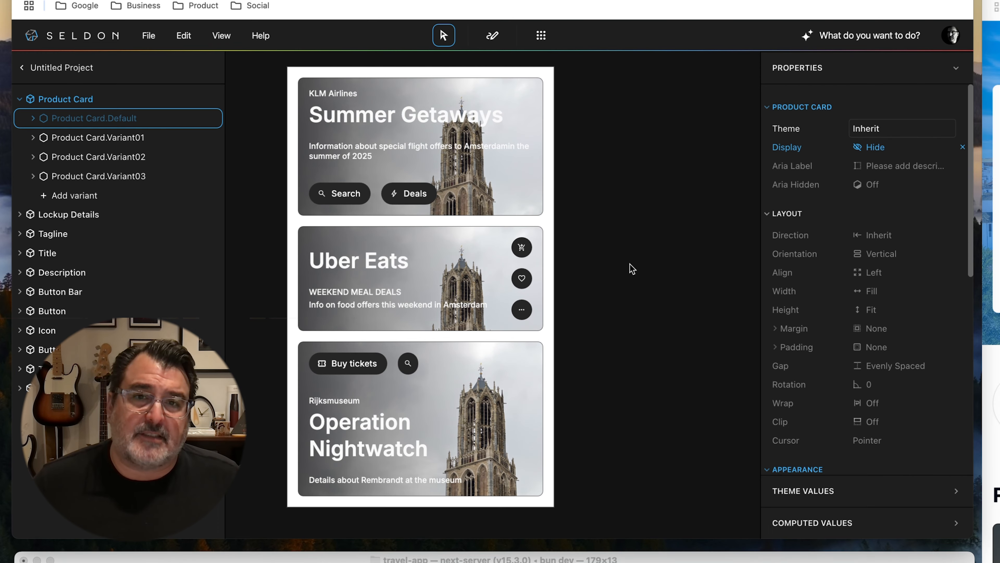
Ask the assistant for a big Lobster title, new small description and new background image on the flight card, also applied to the food and museum cards
scroll(630, 273, right, 1)
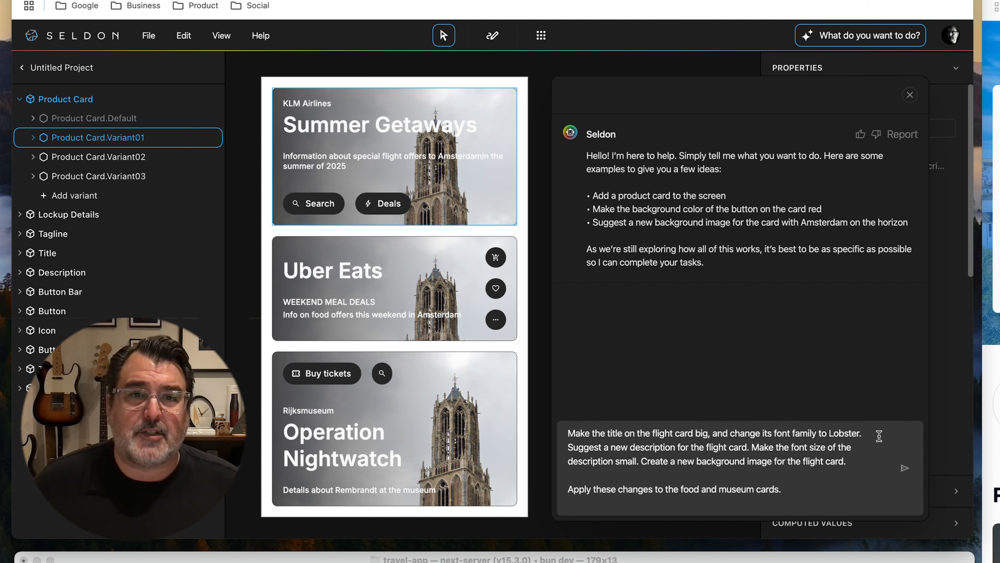
click(905, 471)
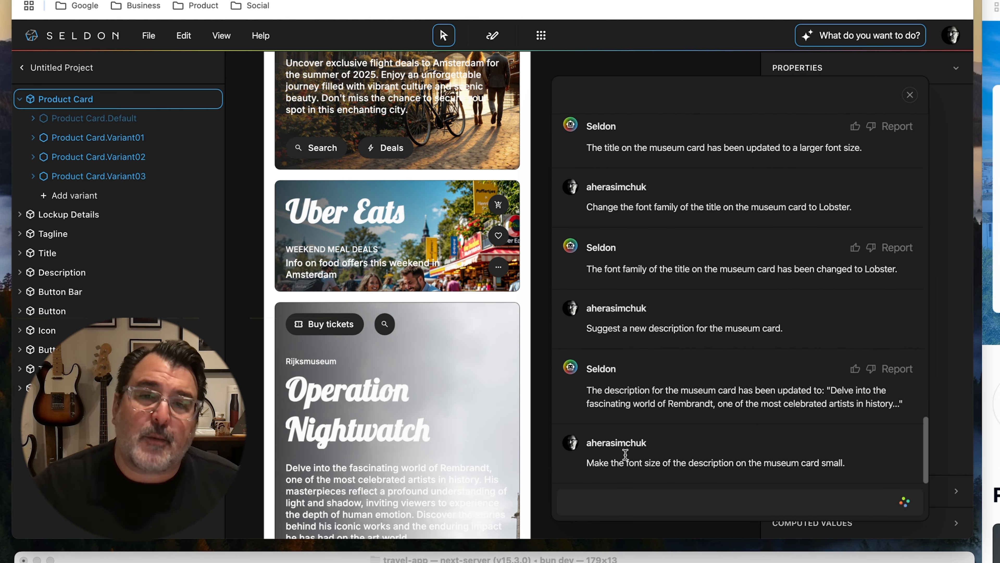
Reuse the museum description request as "Suggest a new description for the food card.", send it, and close the assistant
drag(587, 328, 755, 326)
key(super+c)
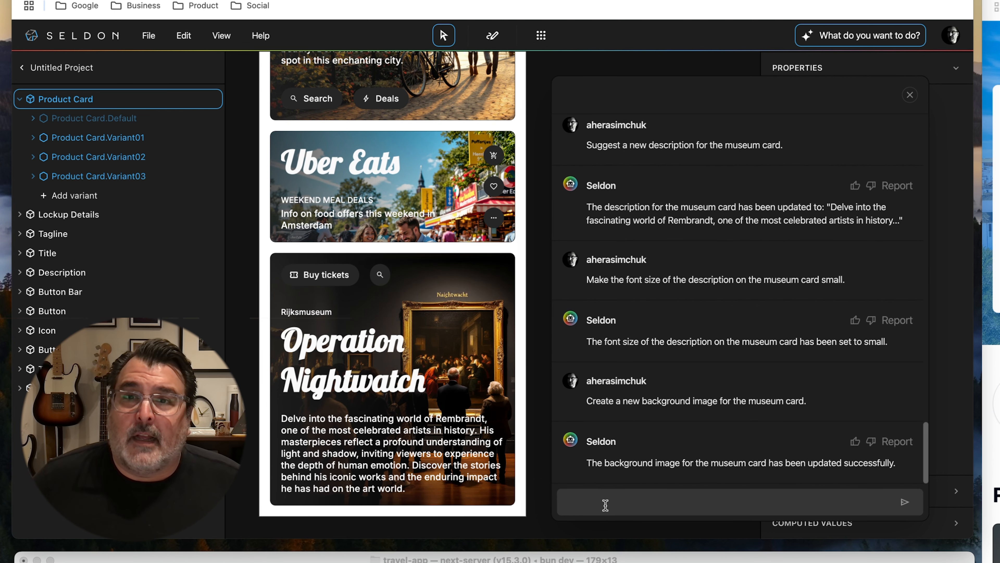
click(606, 503)
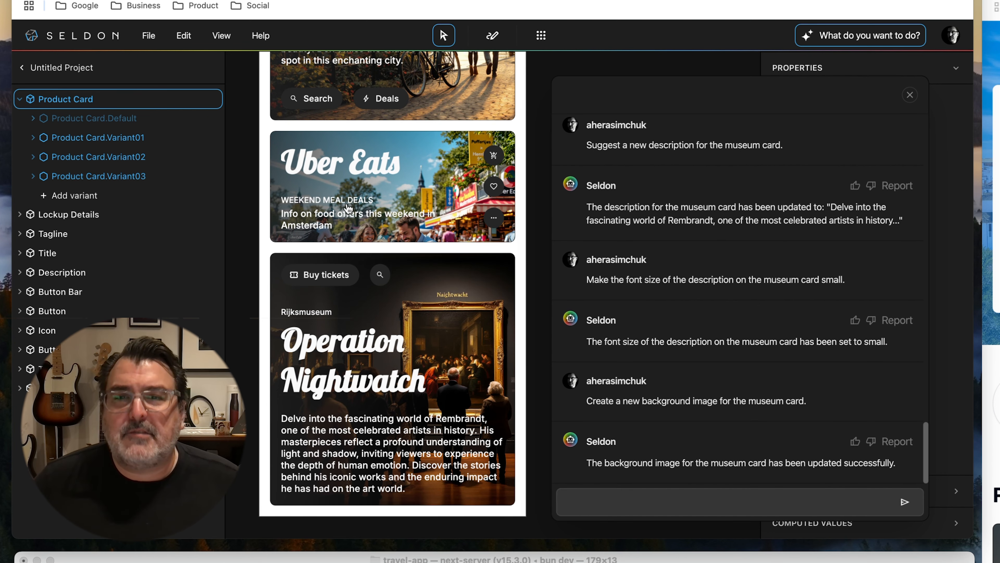
key(super+v)
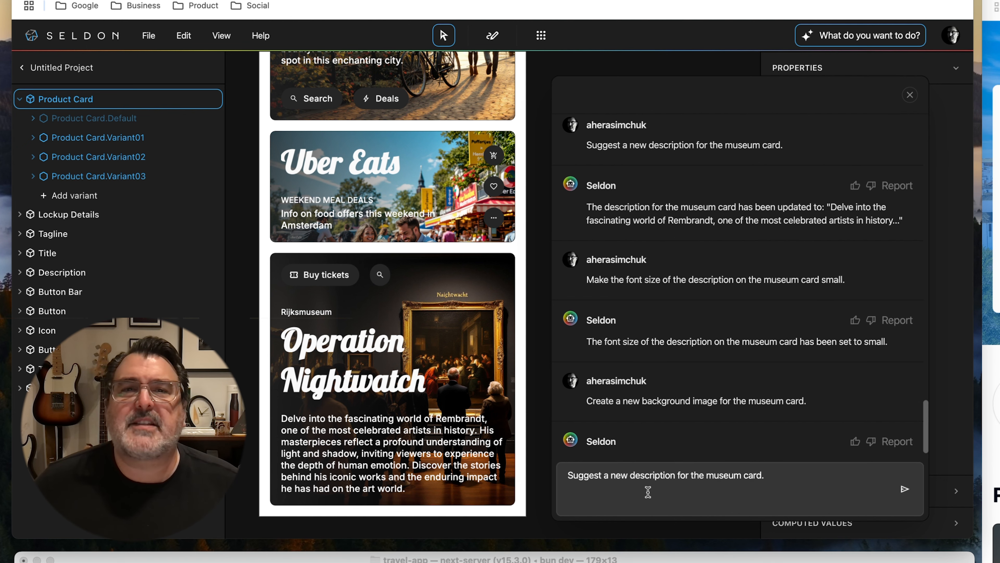
key(BackSpace)
key(Left)
key(Left)
key(Left)
key(Left)
key(BackSpace)
key(BackSpace)
key(BackSpace)
key(BackSpace)
key(BackSpace)
key(BackSpace)
key(BackSpace)
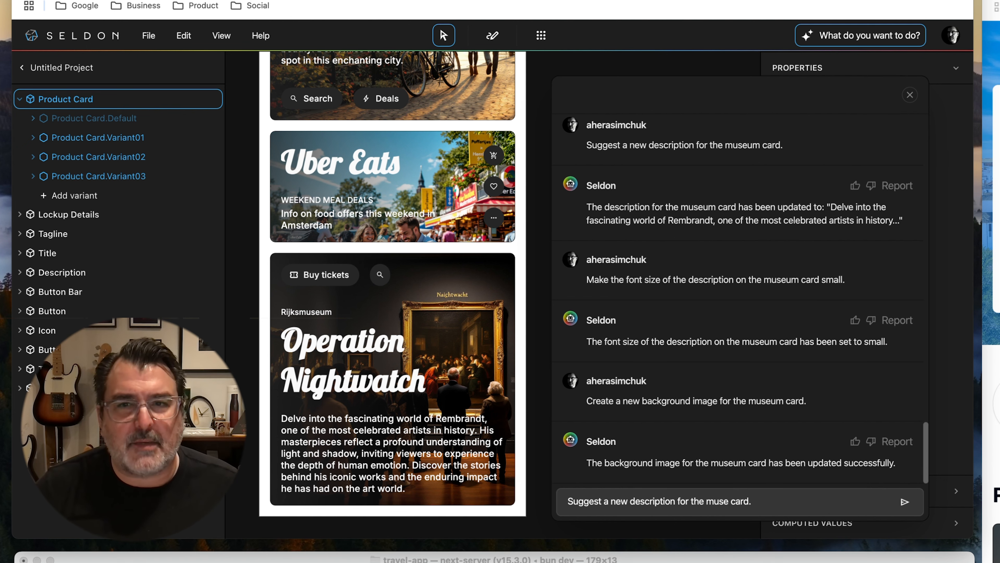
text(food)
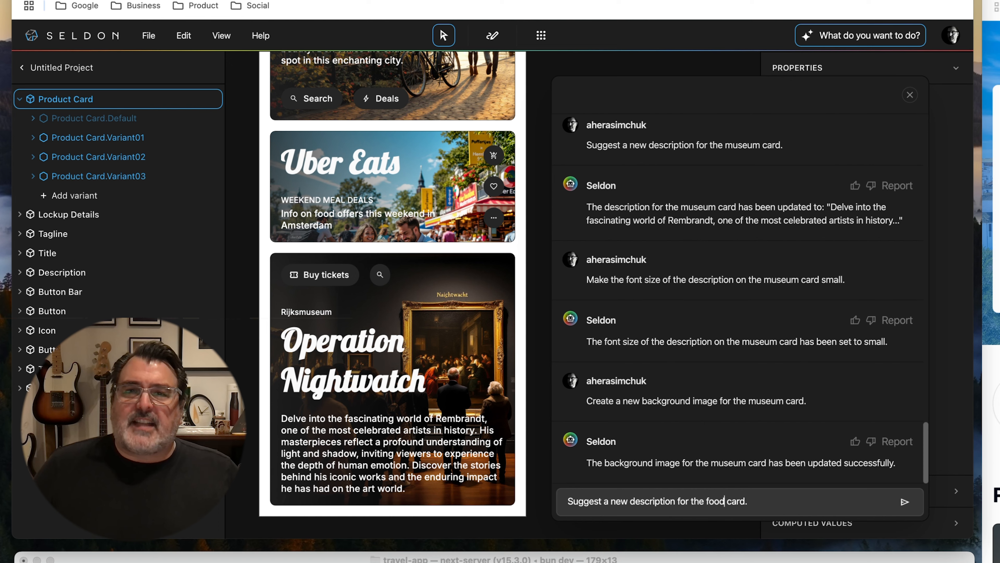
key(Return)
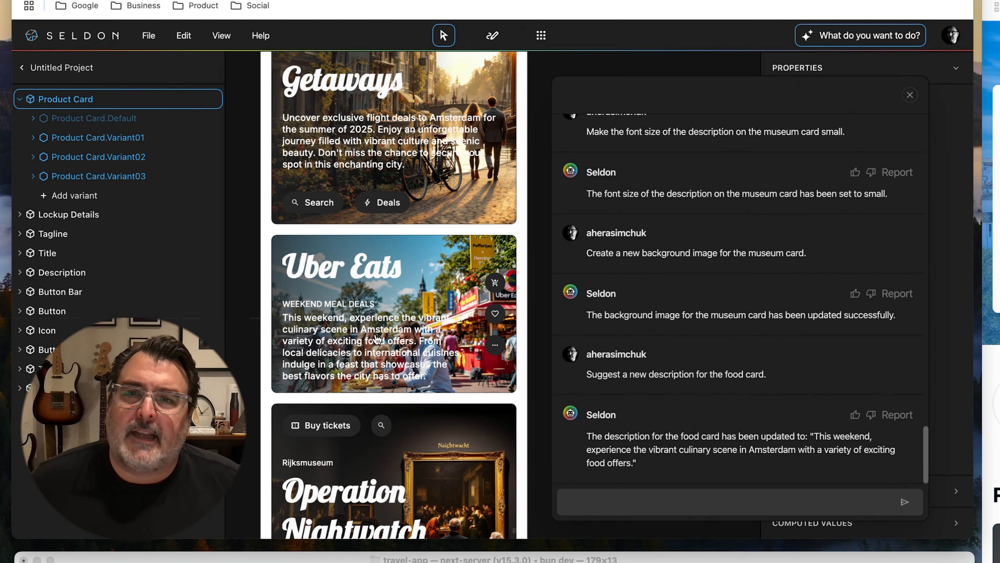
click(910, 95)
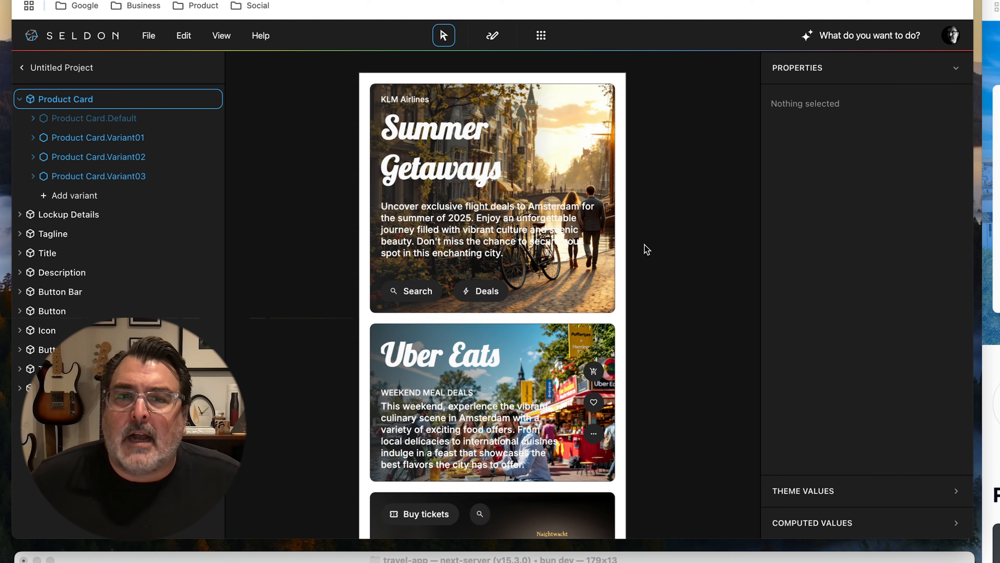
Apply the Sky blue theme to Product Card.Variant01 and set its gradient's end opacity to 40%
click(99, 137)
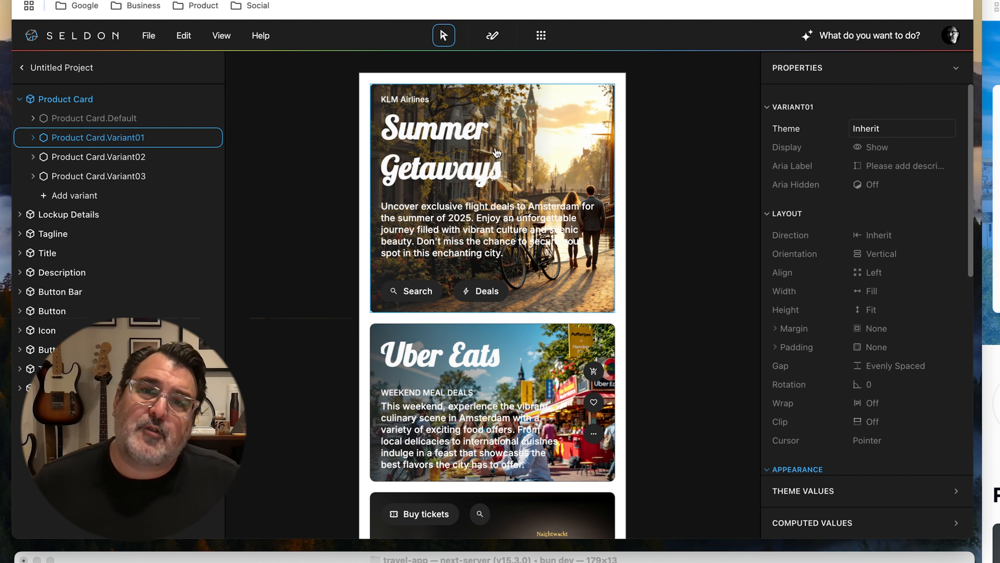
click(916, 128)
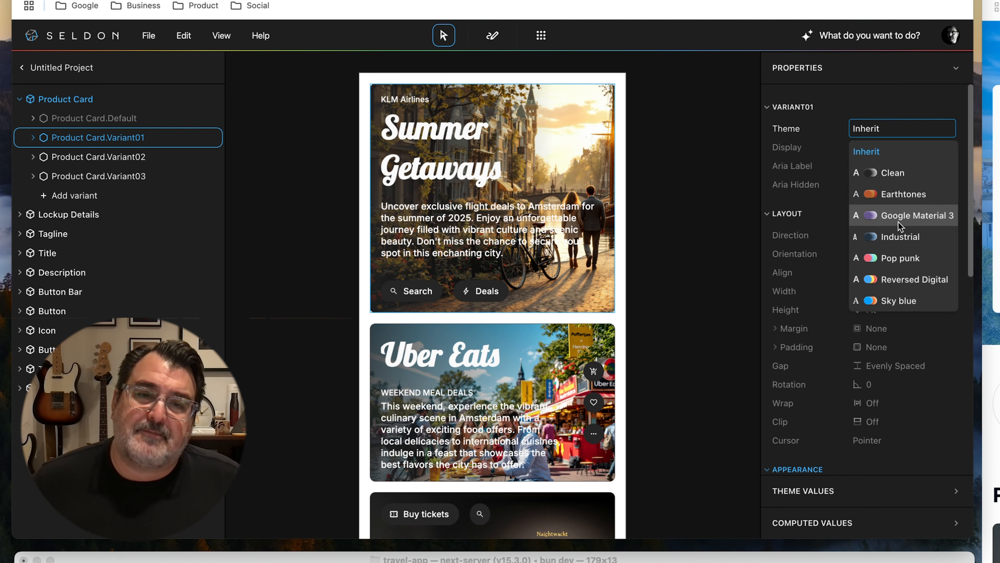
click(911, 301)
scroll(889, 378, down, 10)
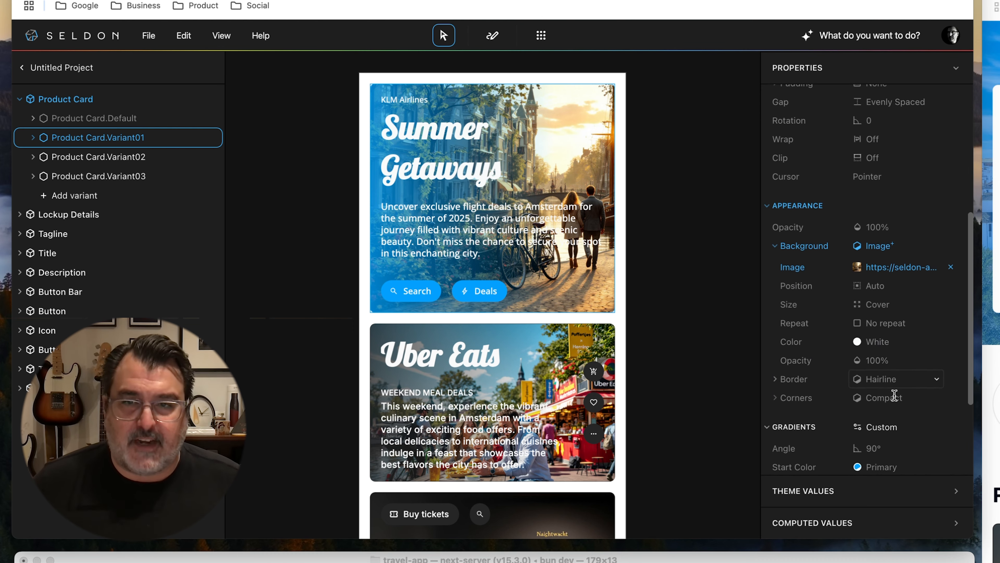
click(854, 400)
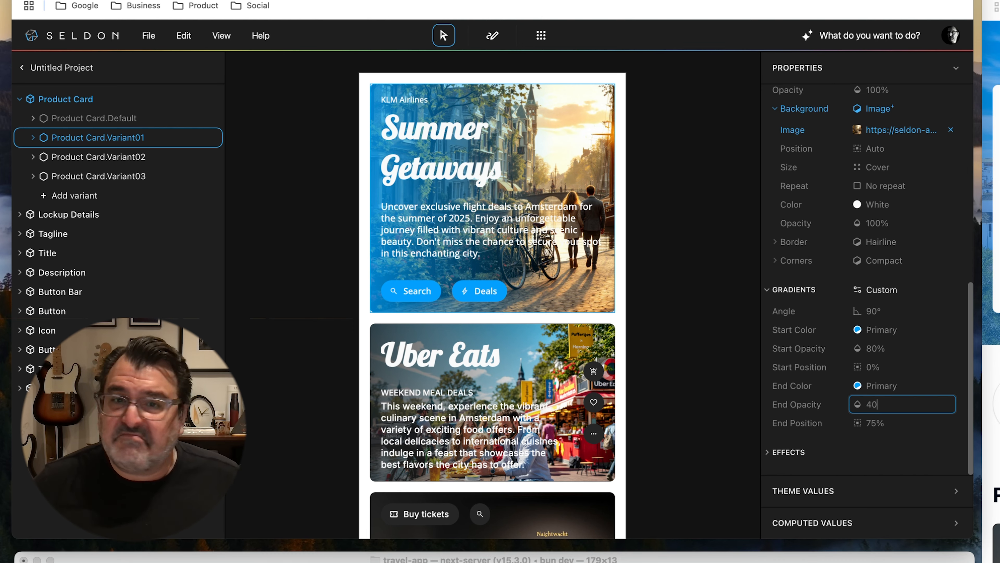
key(Return)
Apply the dark blue serif theme to the Uber Eats card and set its gradient's end opacity to 60%
click(605, 335)
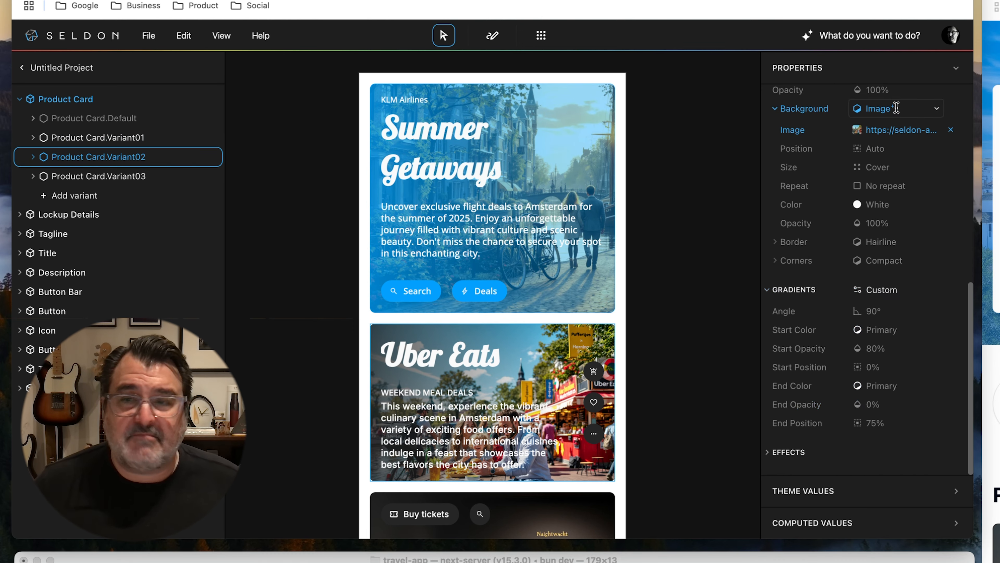
click(898, 129)
click(901, 279)
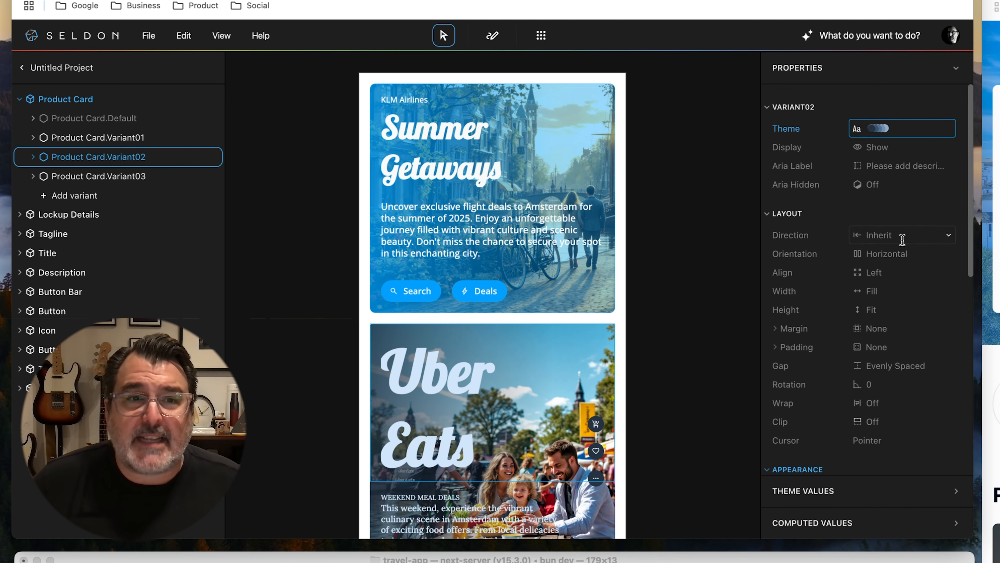
scroll(699, 326, down, 4)
scroll(827, 335, down, 8)
scroll(867, 345, down, 3)
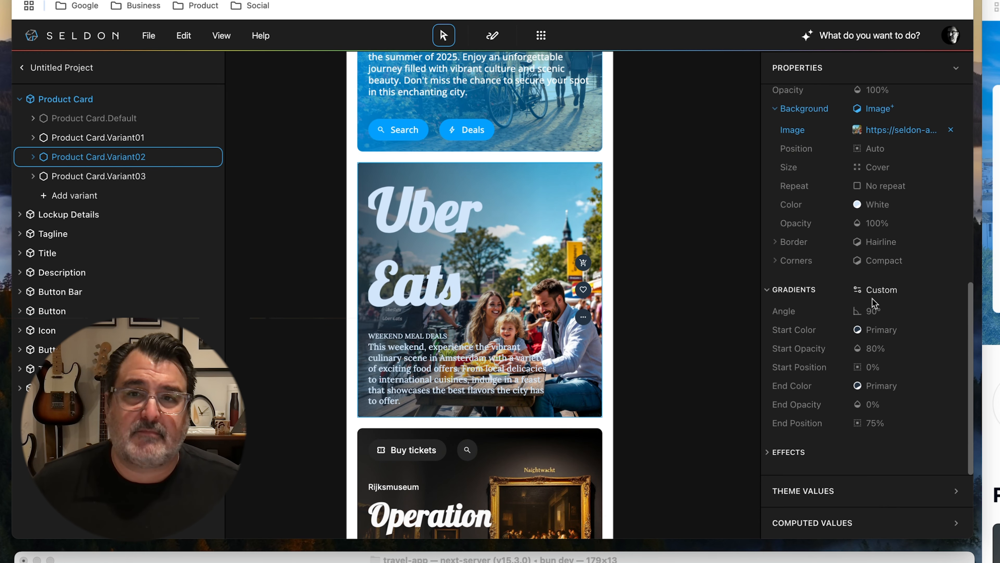
click(881, 401)
text(60)
key(Return)
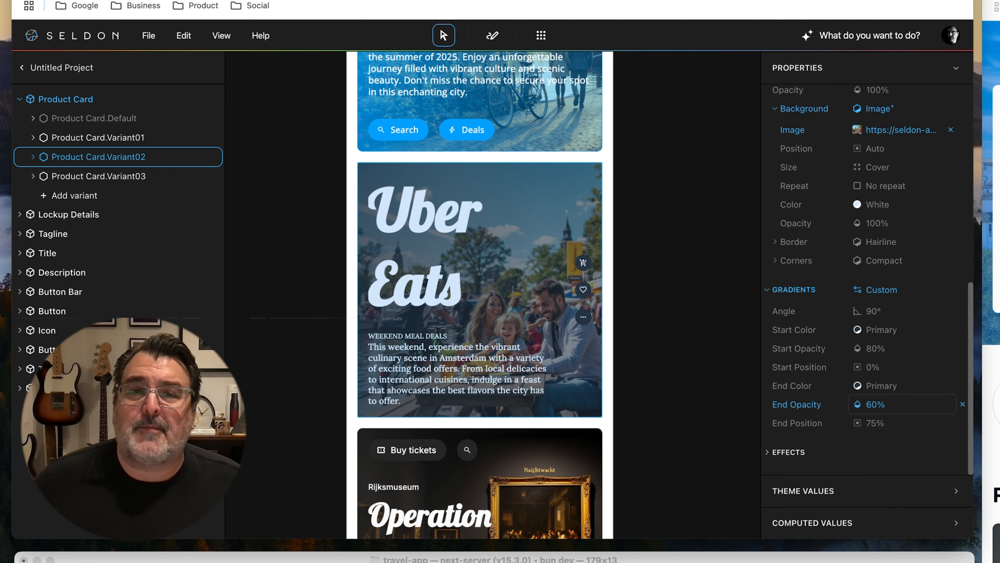
Apply the Earthtones theme to the Operation Nightwatch card and set its gradient's end opacity to 30%
scroll(697, 329, down, 5)
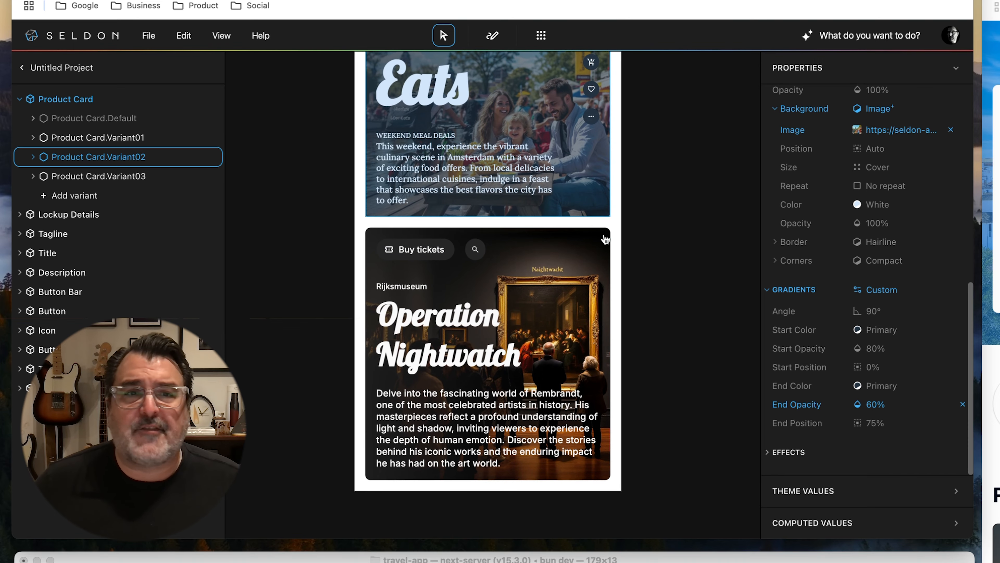
scroll(909, 150, up, 10)
click(902, 128)
click(904, 194)
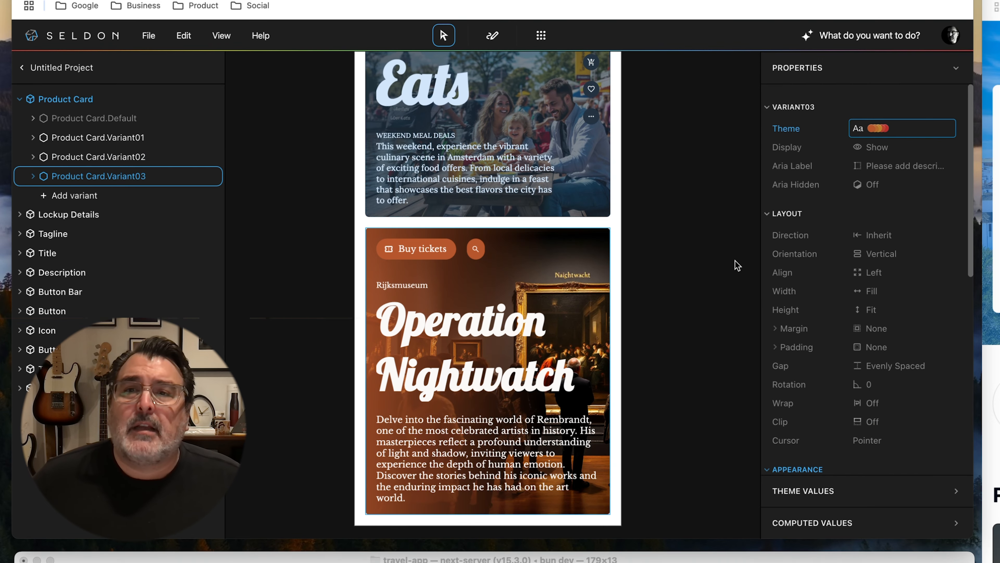
scroll(850, 359, down, 2)
scroll(850, 359, down, 8)
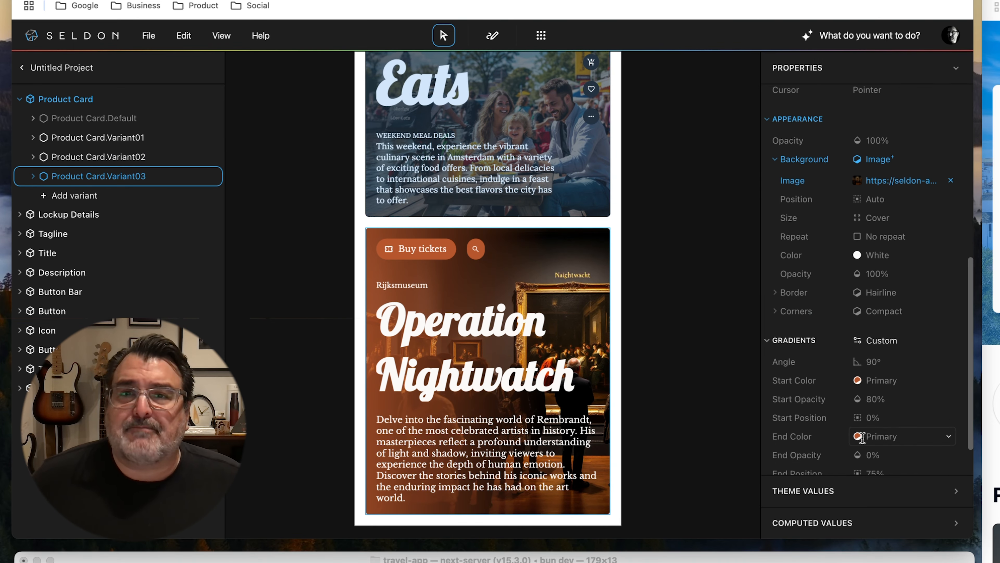
click(893, 402)
text(30)
key(Return)
scroll(660, 221, up, 5)
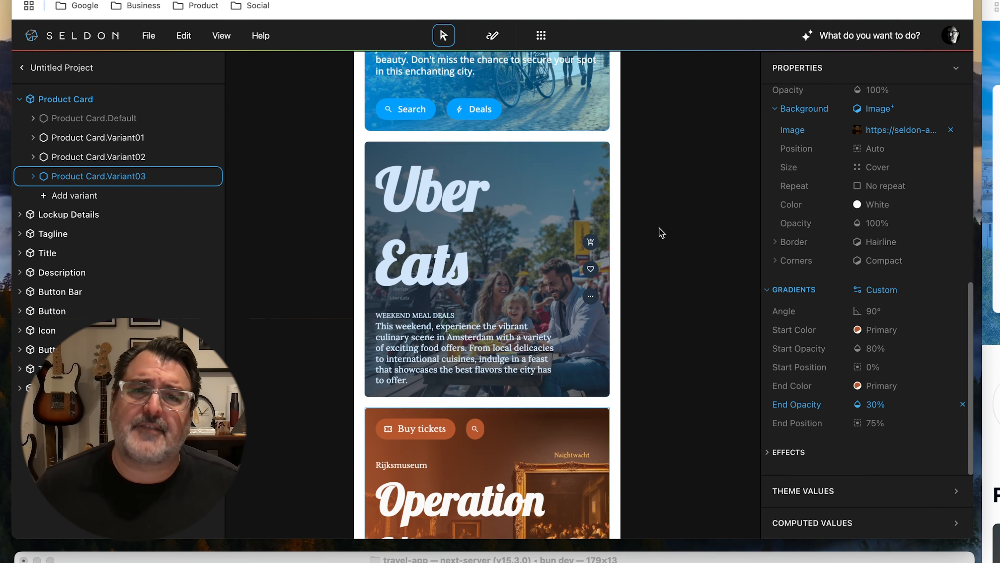
scroll(661, 232, up, 5)
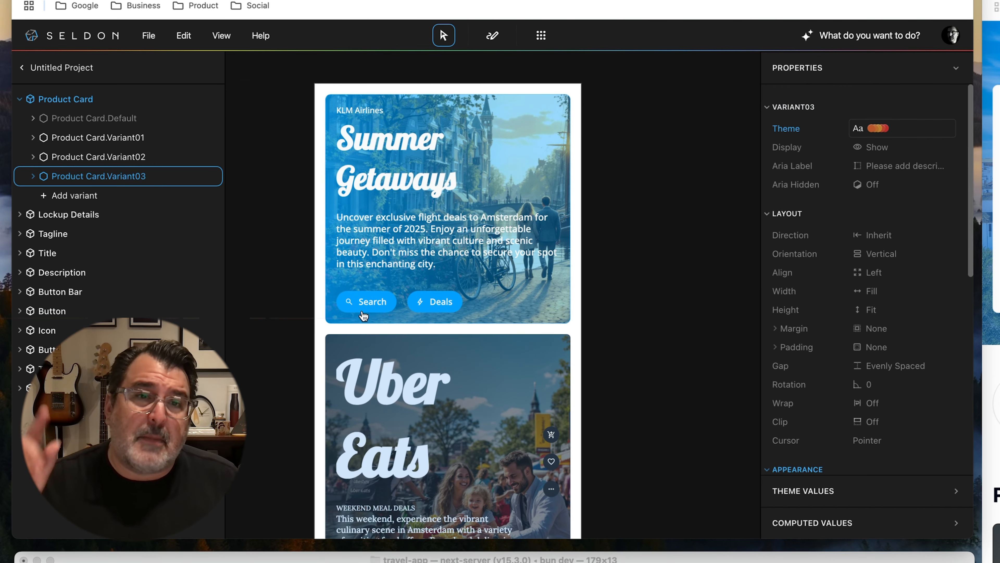
scroll(442, 427, down, 3)
scroll(616, 391, down, 8)
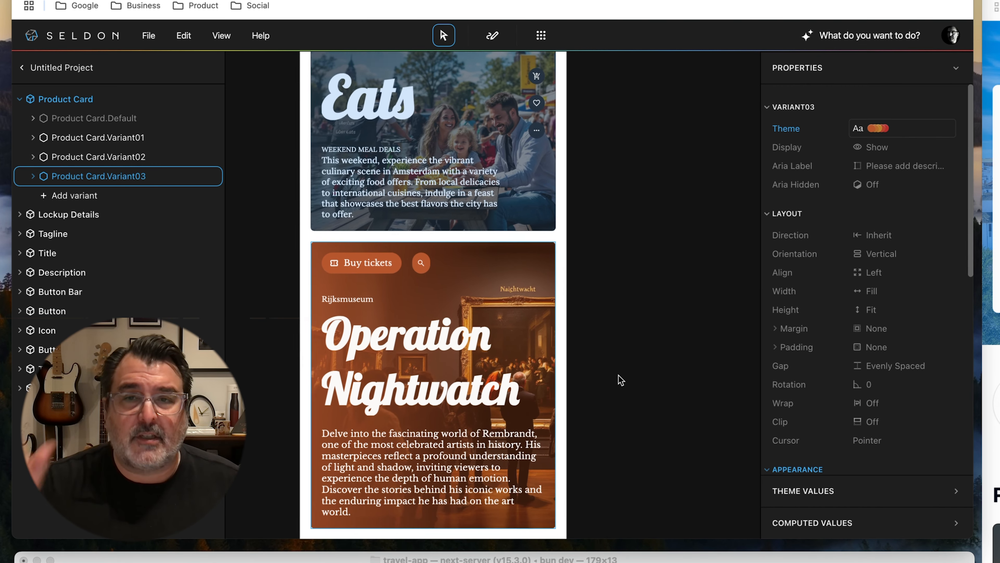
Ask the assistant to change the size of all titles to large and the number of lines on all descriptions to 3
scroll(652, 363, up, 11)
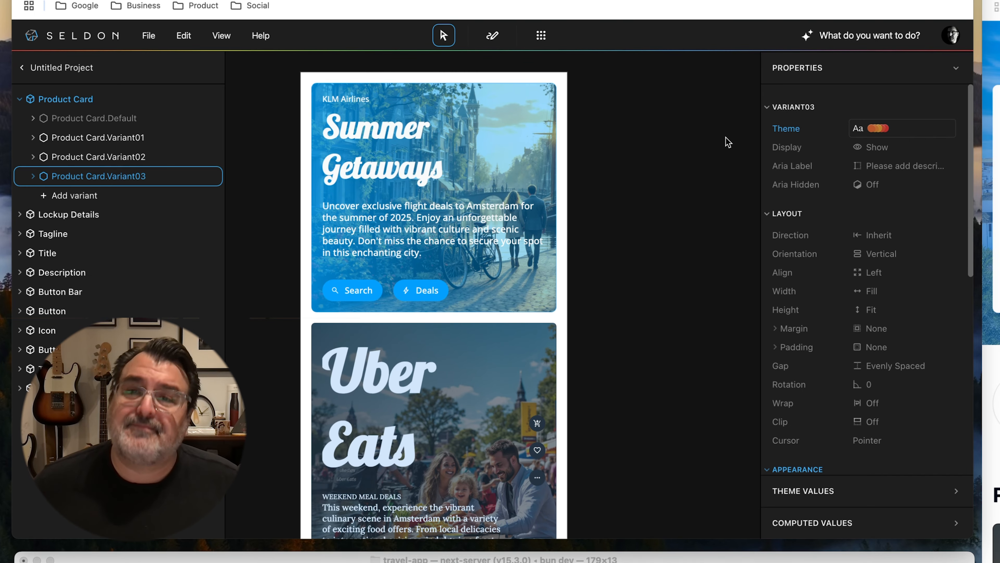
key(super+k)
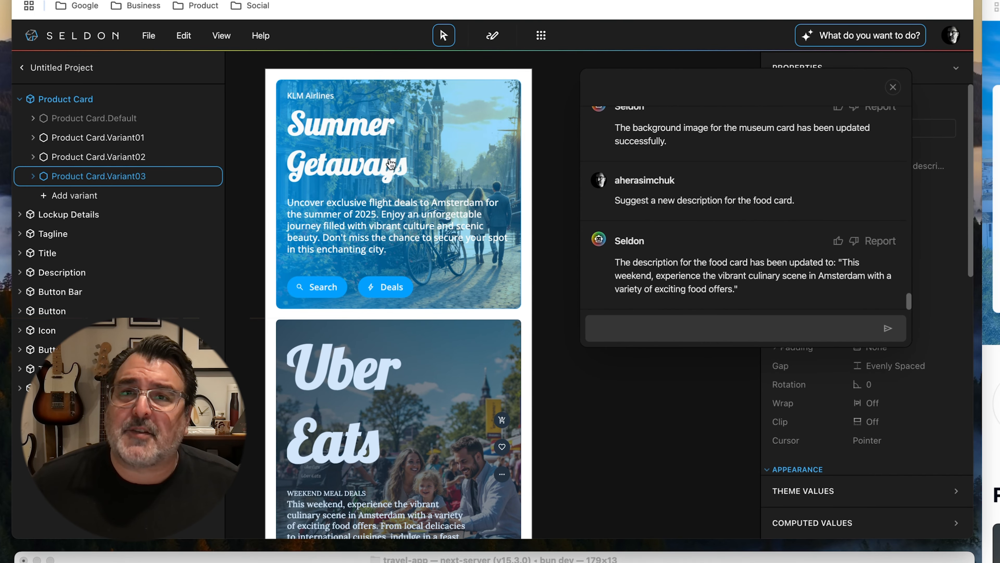
click(620, 324)
text(Change ahe size of ta)
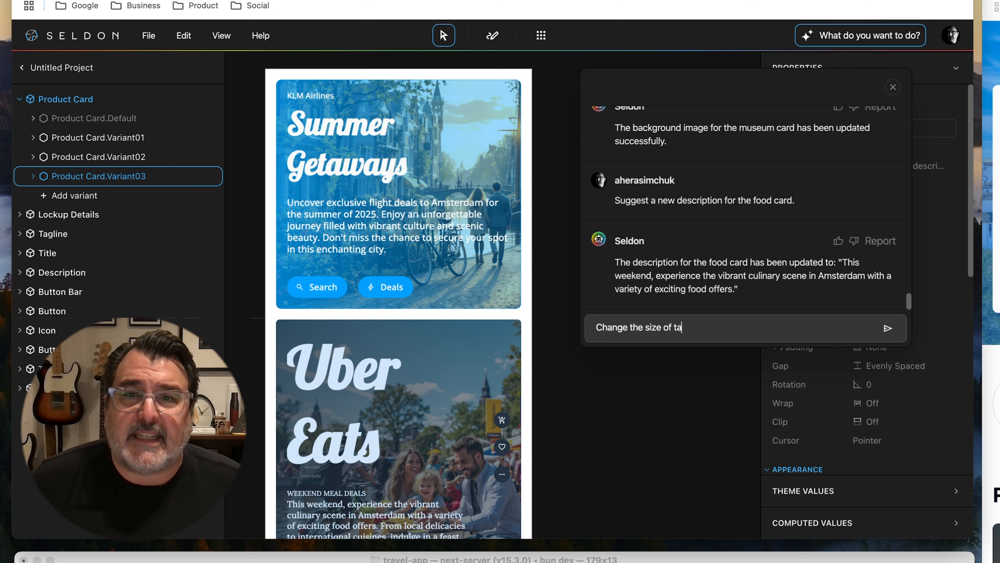
key(BackSpace)
key(BackSpace)
text(all of the ti)
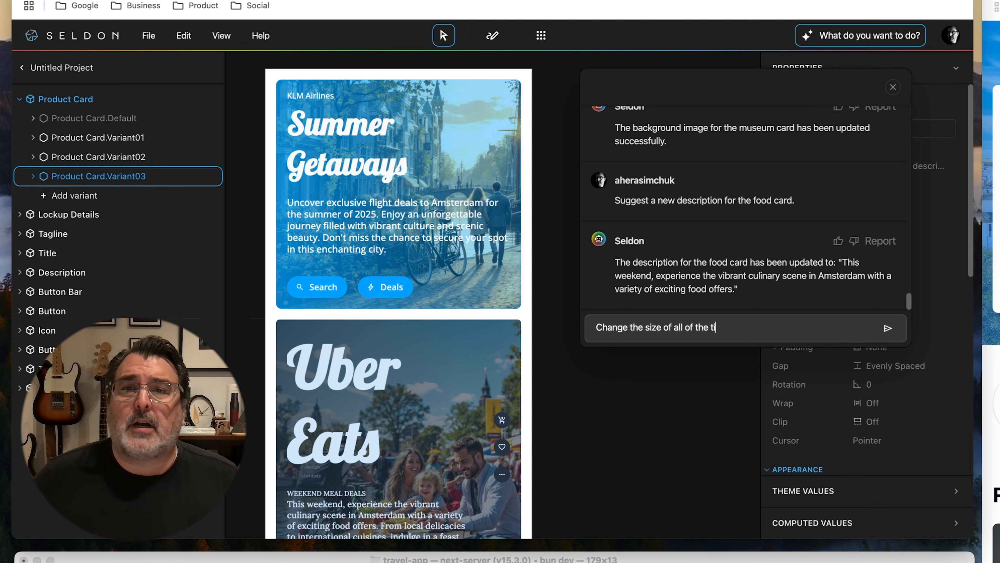
text(tles to large)
key(Return)
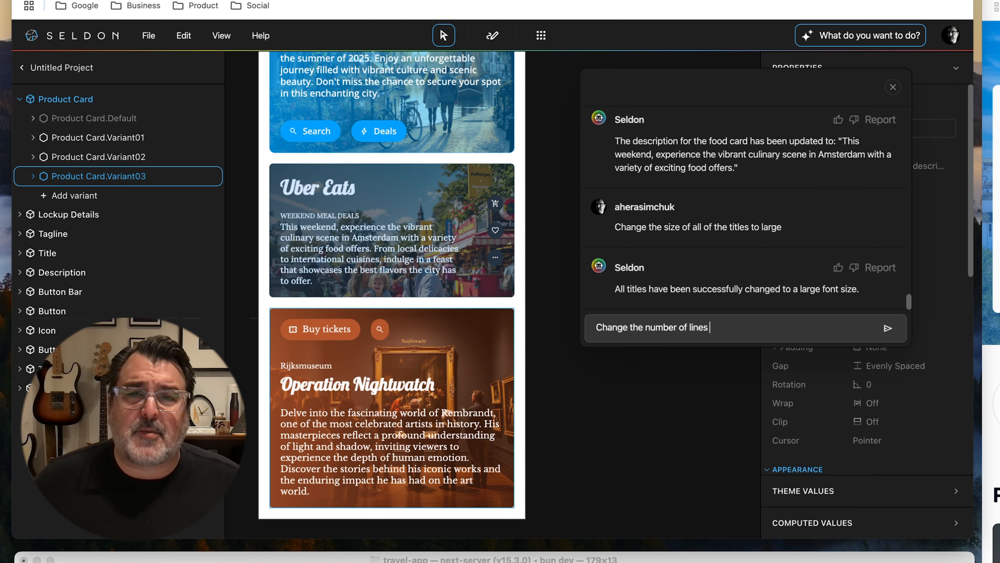
text(Change the number of lines on all of the descriptions to 3)
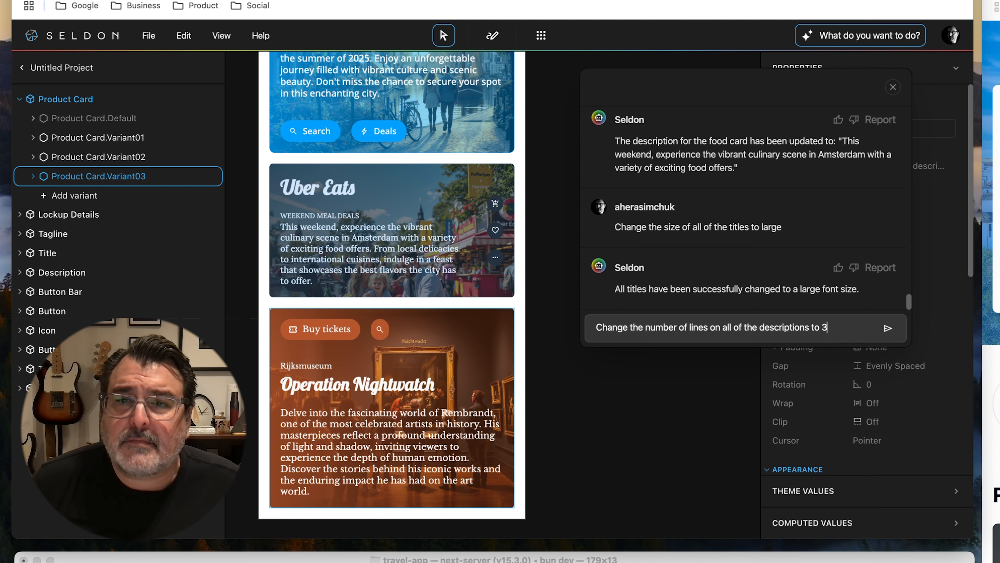
key(Return)
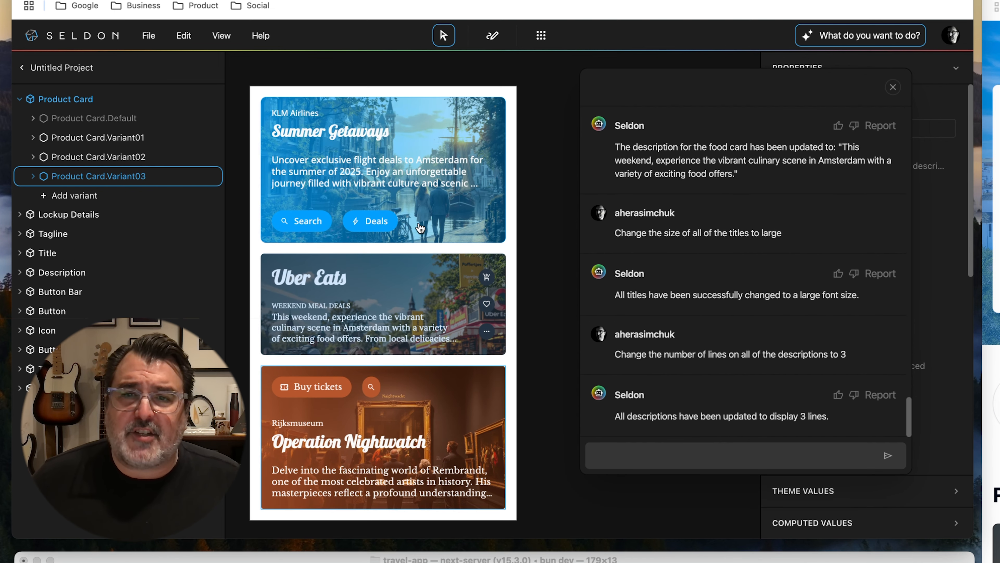
Ask the assistant to change all button corners to compact and all button shadows to moderate, and close the assistant
text(Change the cor)
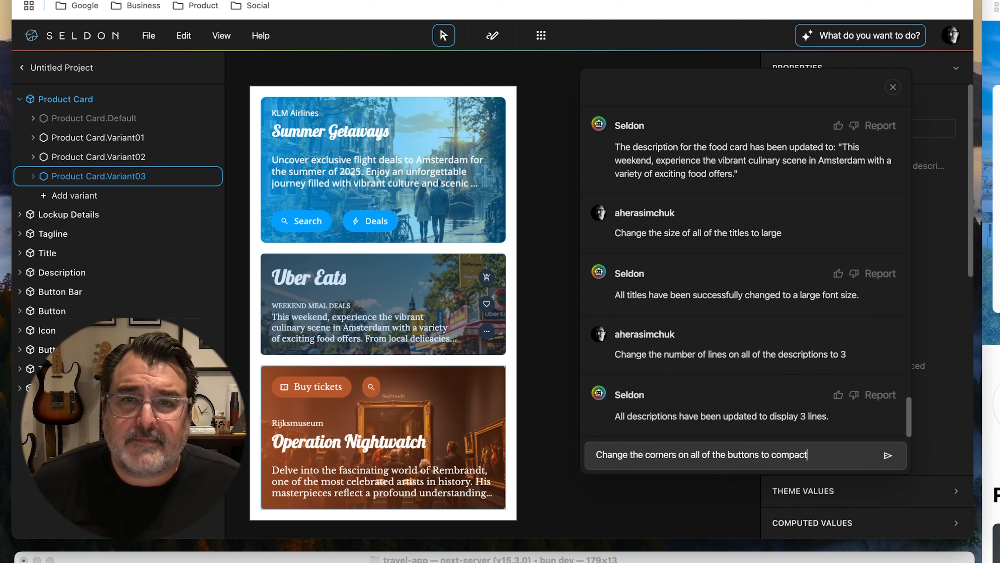
text(ners on all of the buttons to compact)
key(Return)
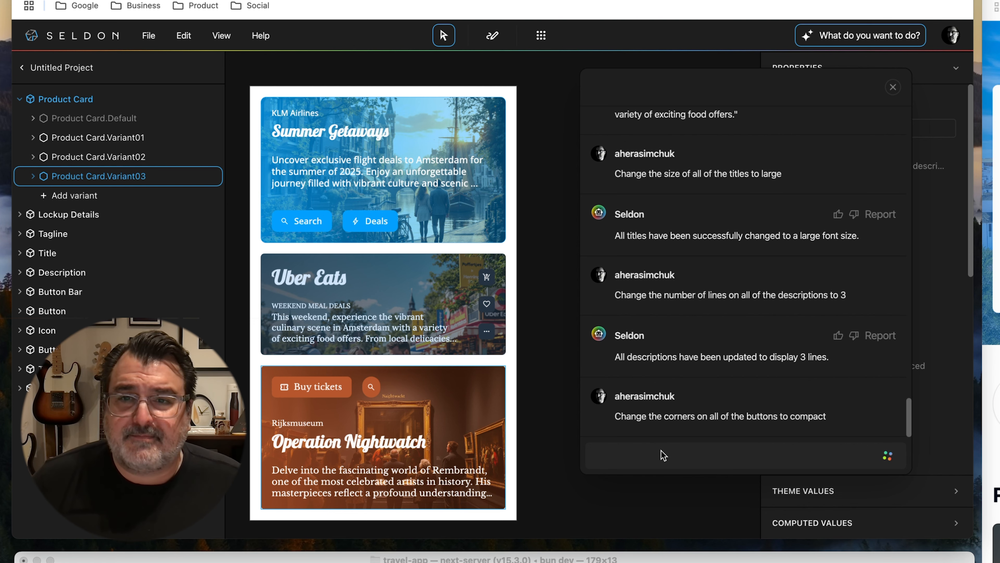
text(Change the shadow on all of)
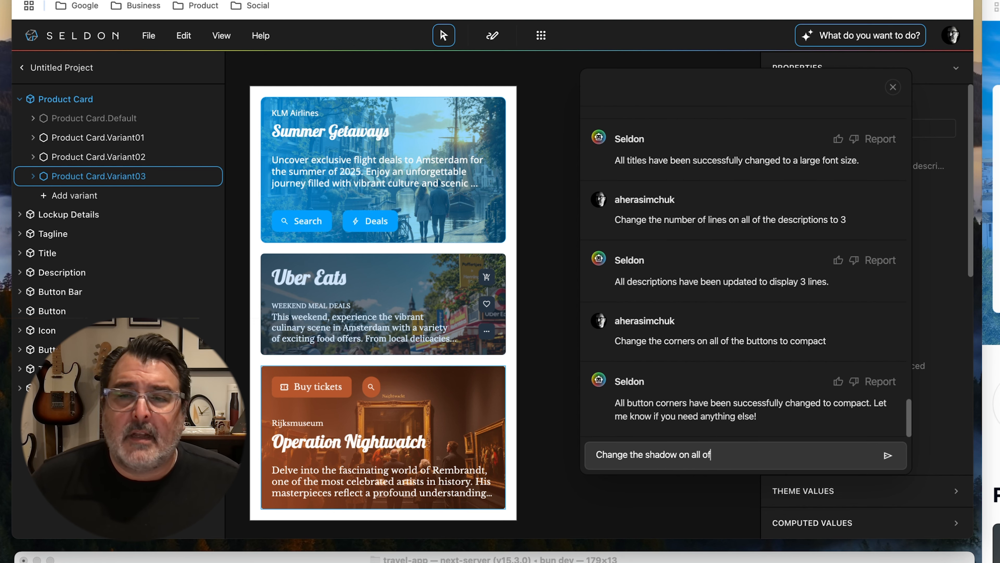
text( the buttons to moderate)
key(Return)
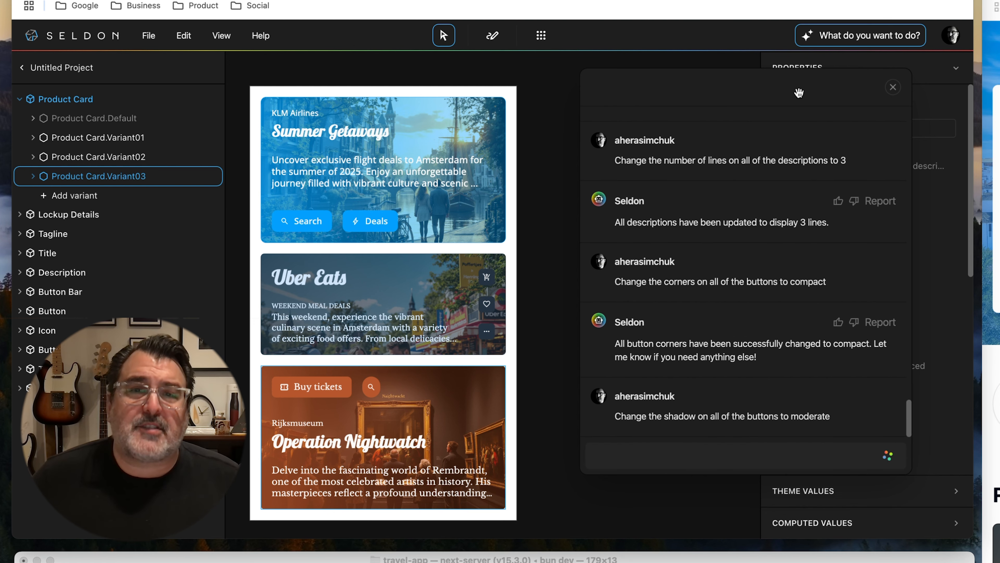
drag(798, 93, 797, 102)
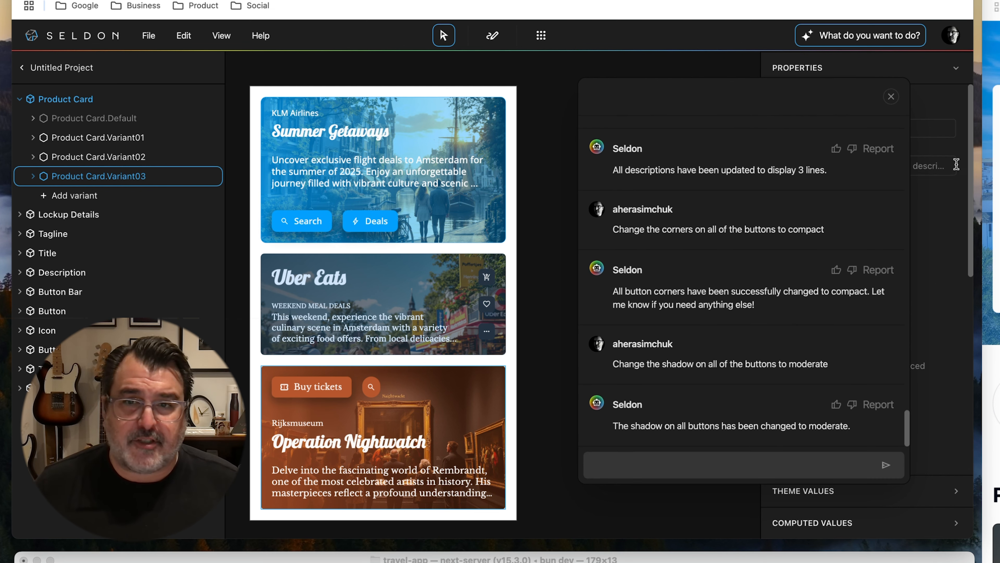
key(Escape)
Rename the three Product Card variants, in order, as Flight, Food and Museum
double_click(137, 136)
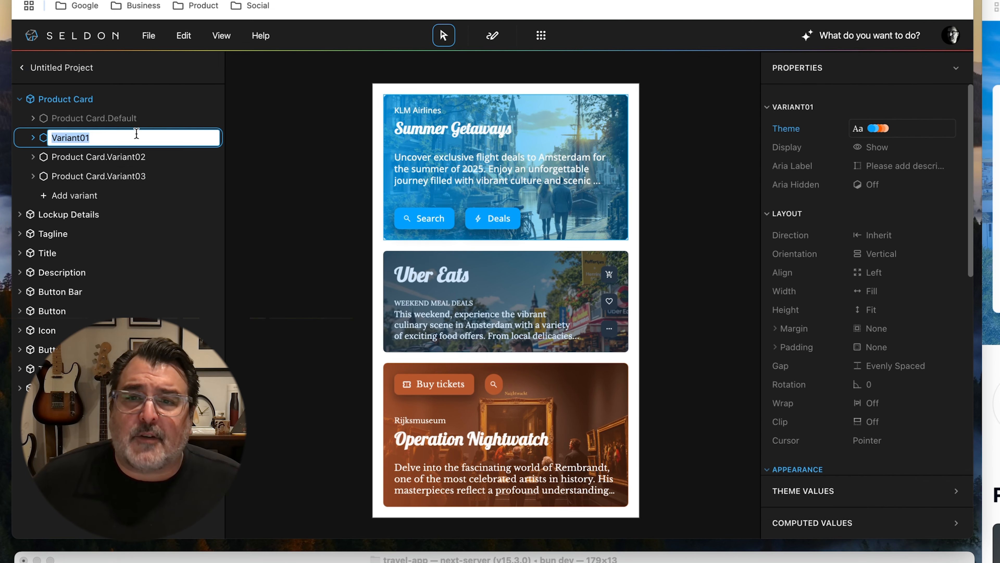
text(Flight)
key(Return)
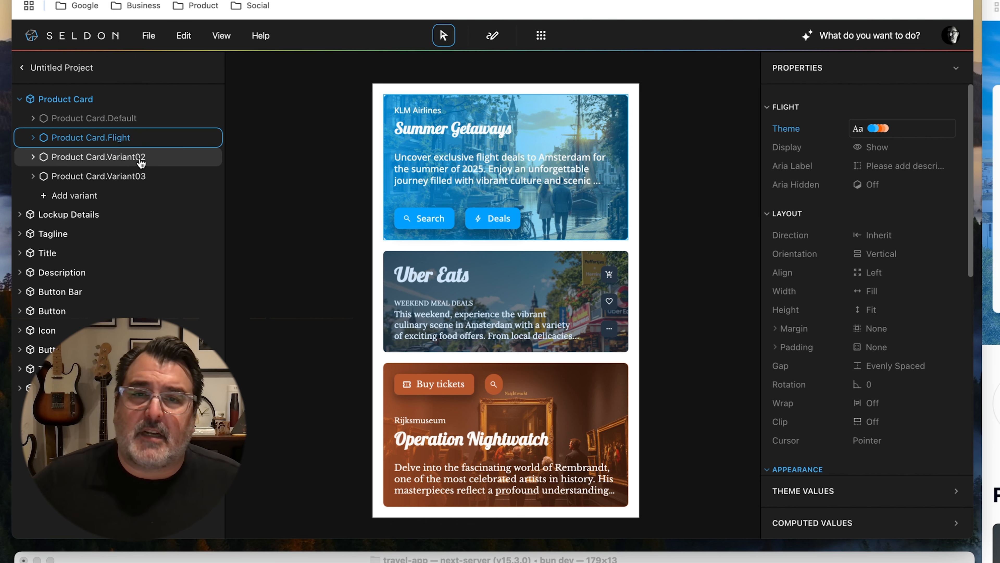
double_click(140, 157)
text(Food)
key(Return)
double_click(141, 176)
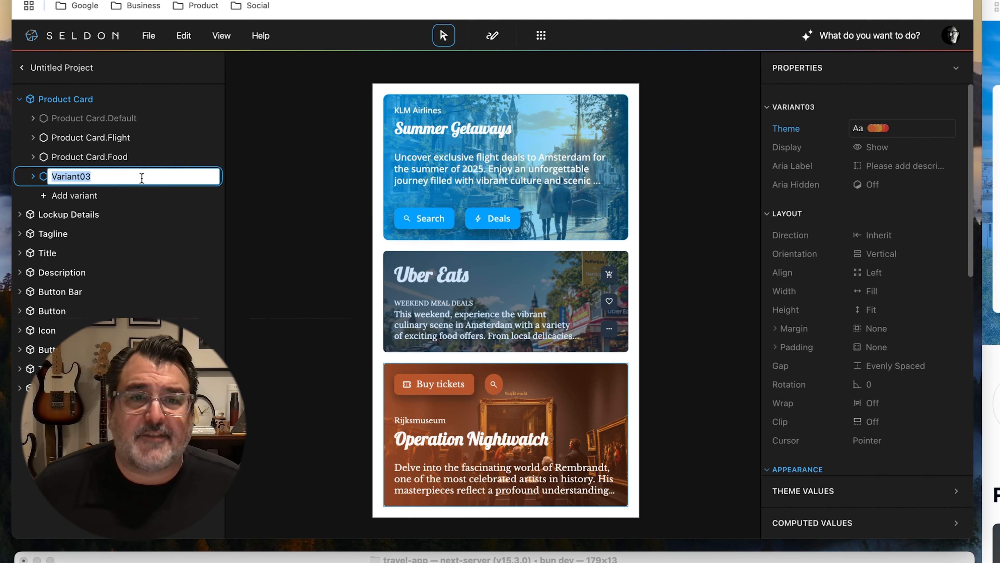
text(Museum)
key(Return)
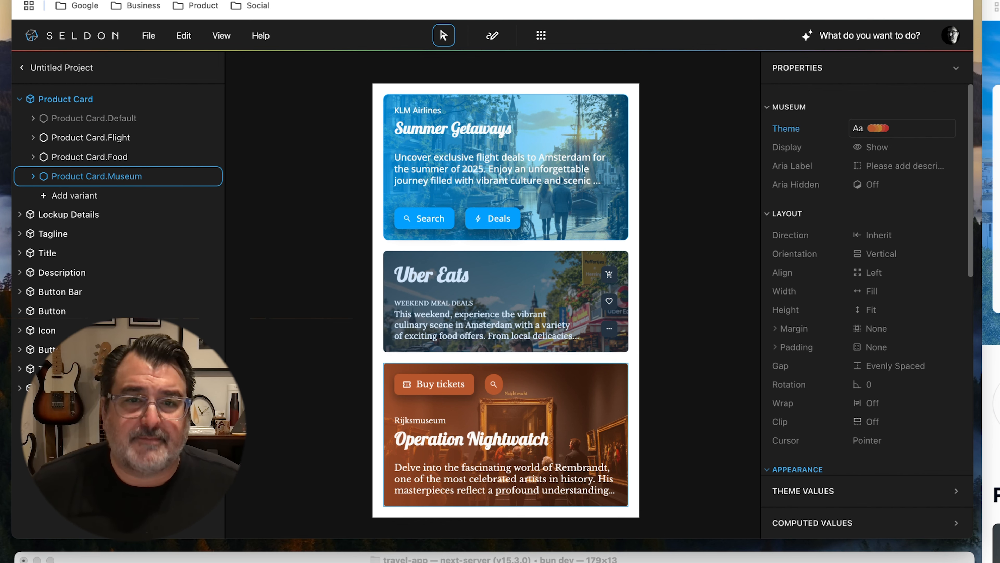
Publish the changes to the travel-app GitHub repository, using components/seldon as the directory
click(272, 168)
click(146, 38)
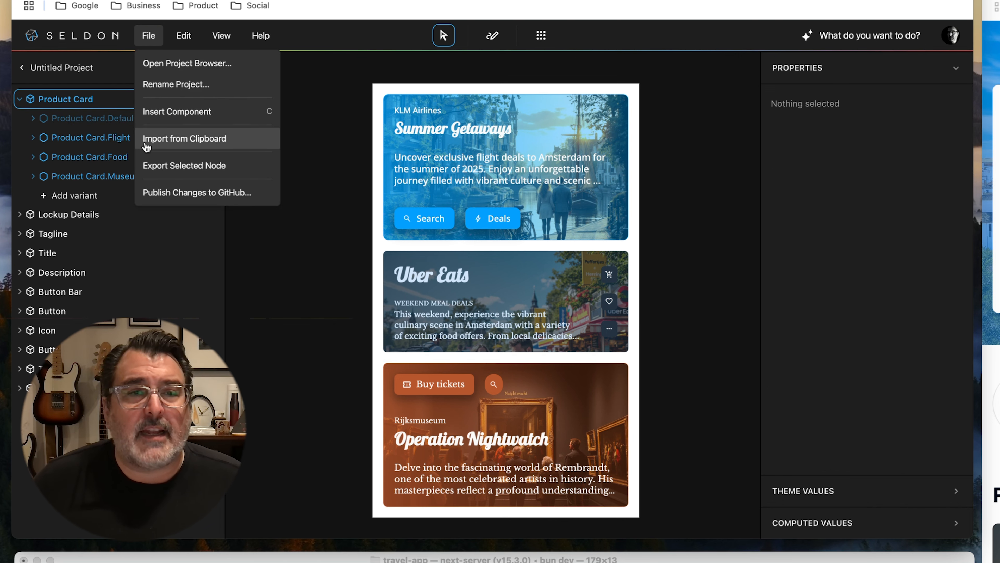
click(246, 194)
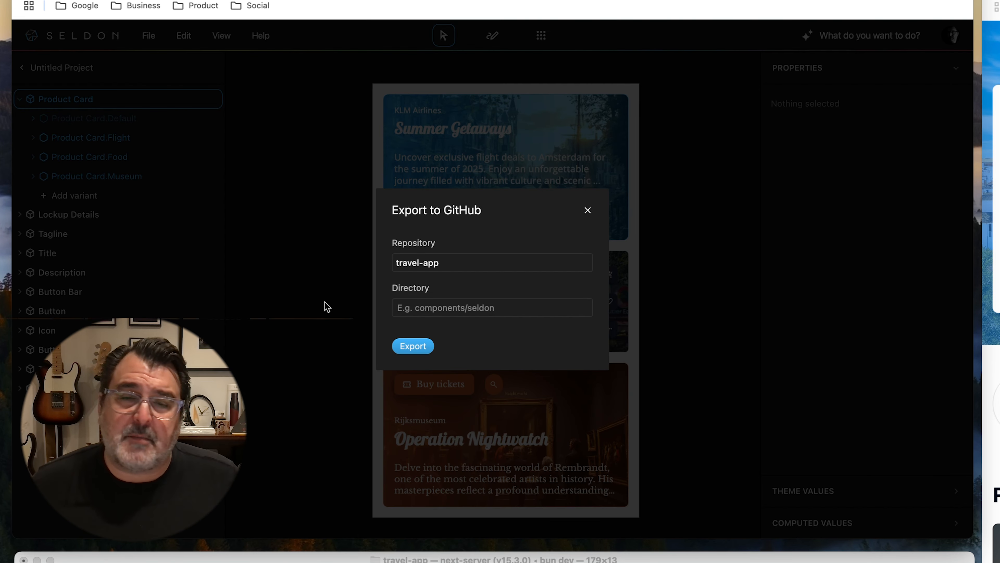
click(412, 304)
click(521, 337)
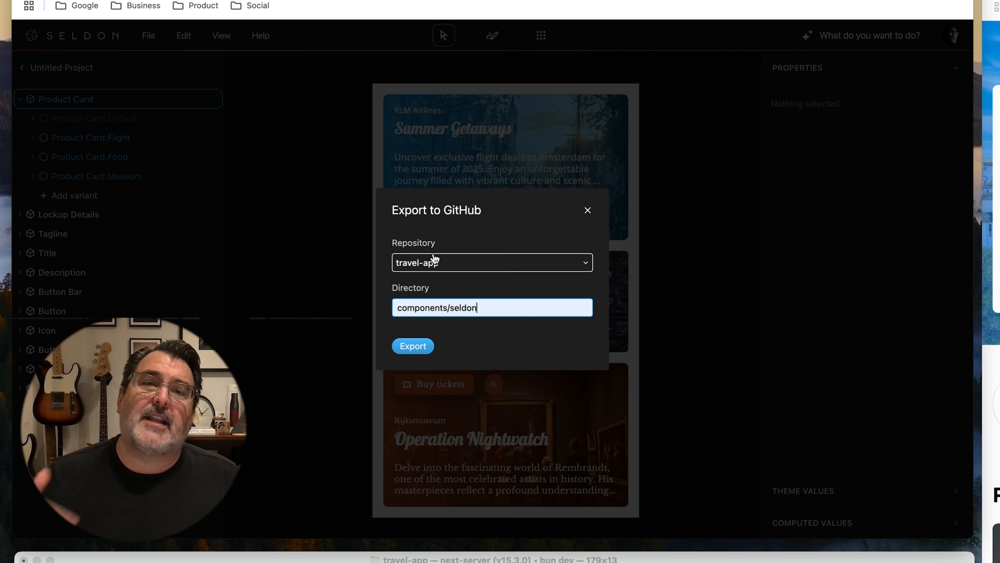
click(413, 346)
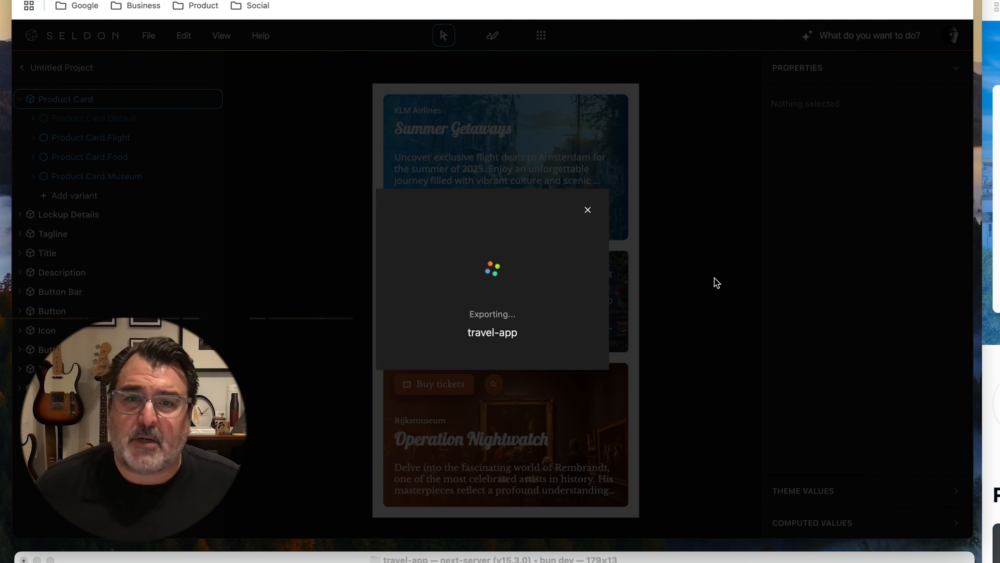
Review the changed files of the exported components' pull request on GitHub and merge it into main
click(487, 347)
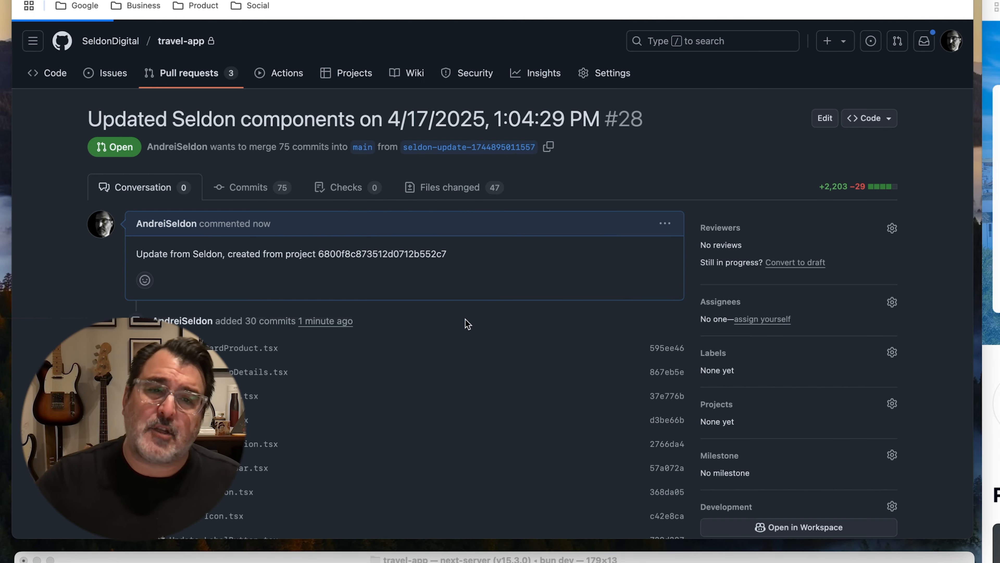
scroll(471, 350, down, 10)
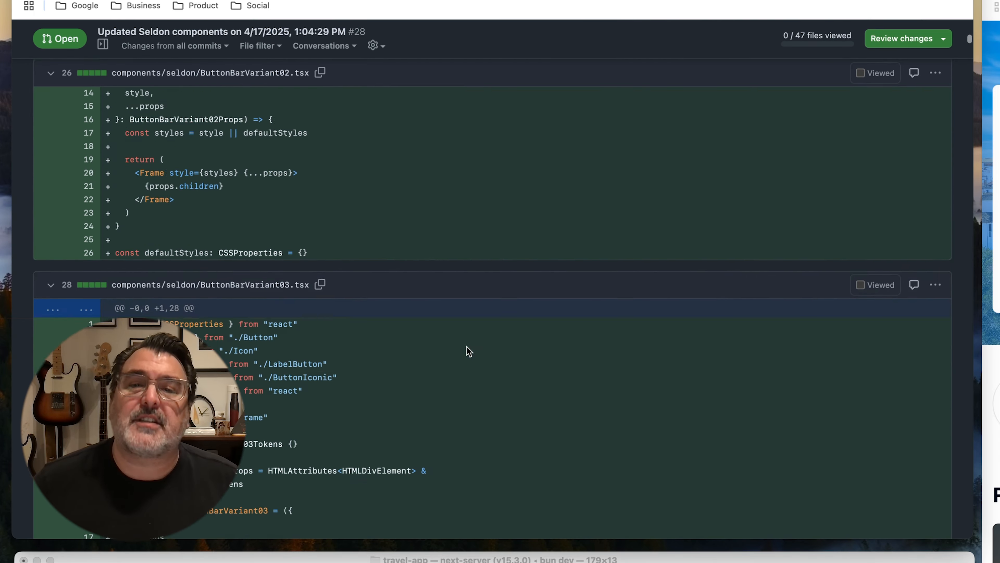
scroll(469, 350, up, 15)
click(90, 190)
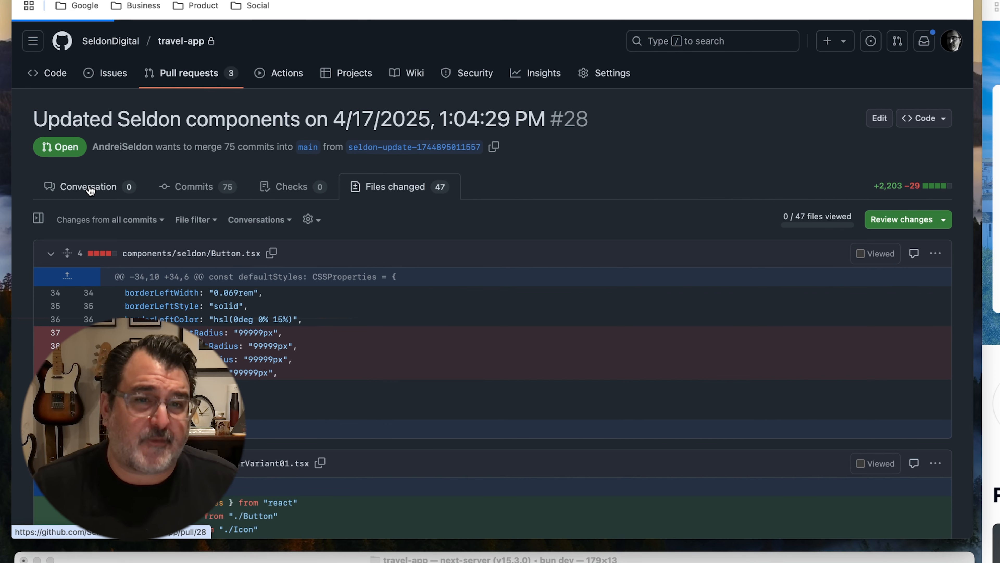
scroll(472, 276, down, 15)
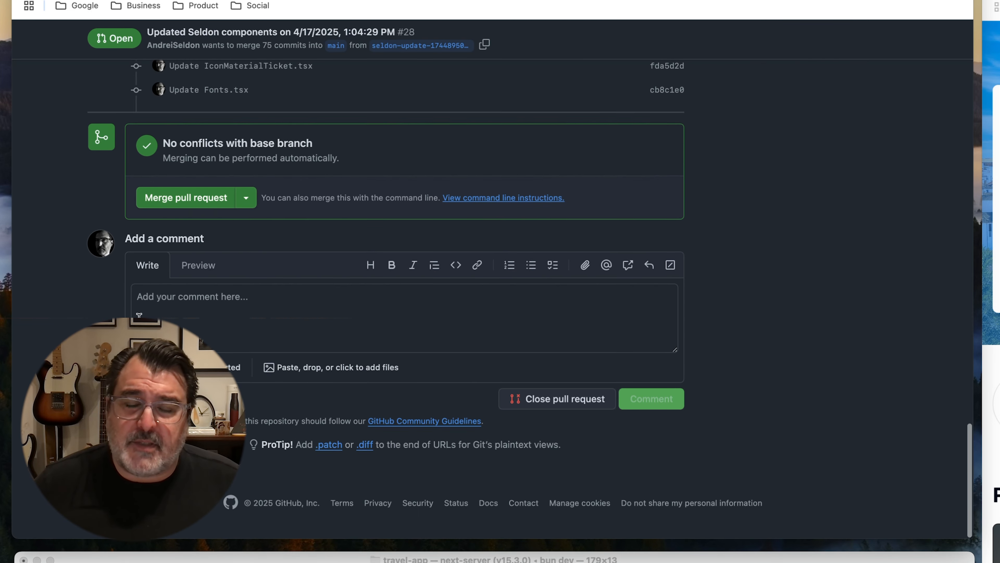
click(189, 197)
click(177, 357)
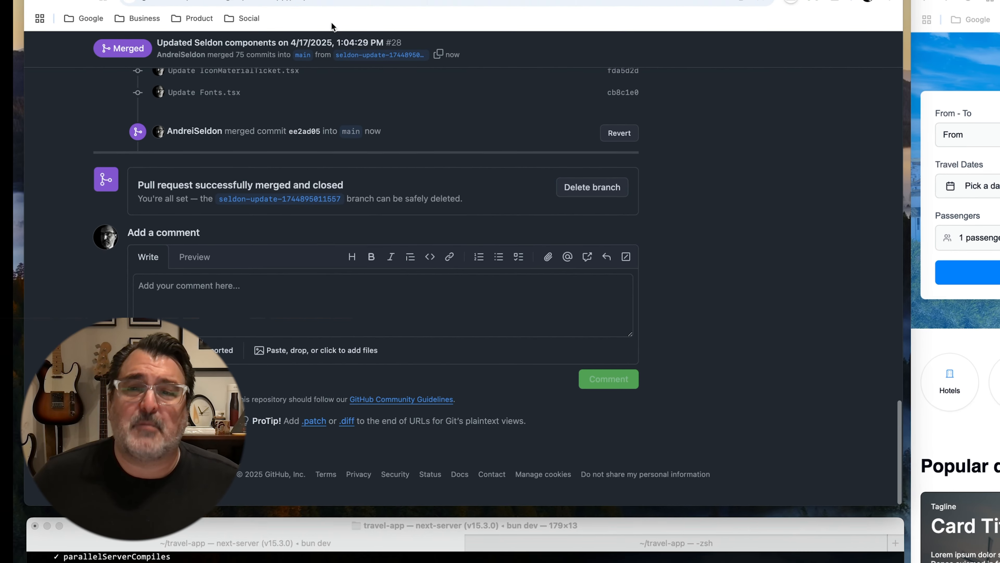
Switch to the travel-app repository's app/page.tsx on GitHub and open the file for editing
click(315, 1)
key(Escape)
click(285, 5)
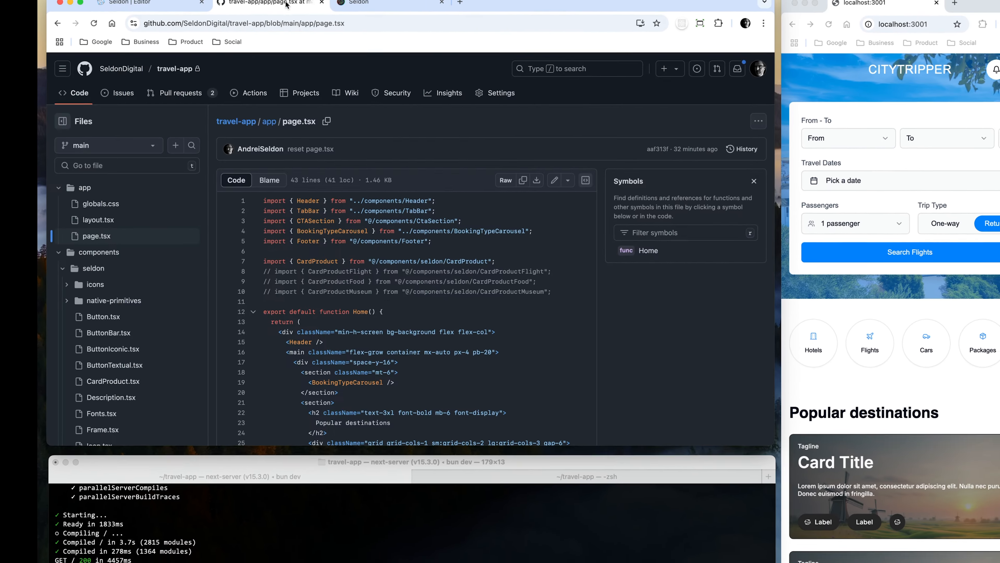
scroll(450, 293, down, 2)
scroll(355, 335, down, 2)
scroll(414, 284, up, 3)
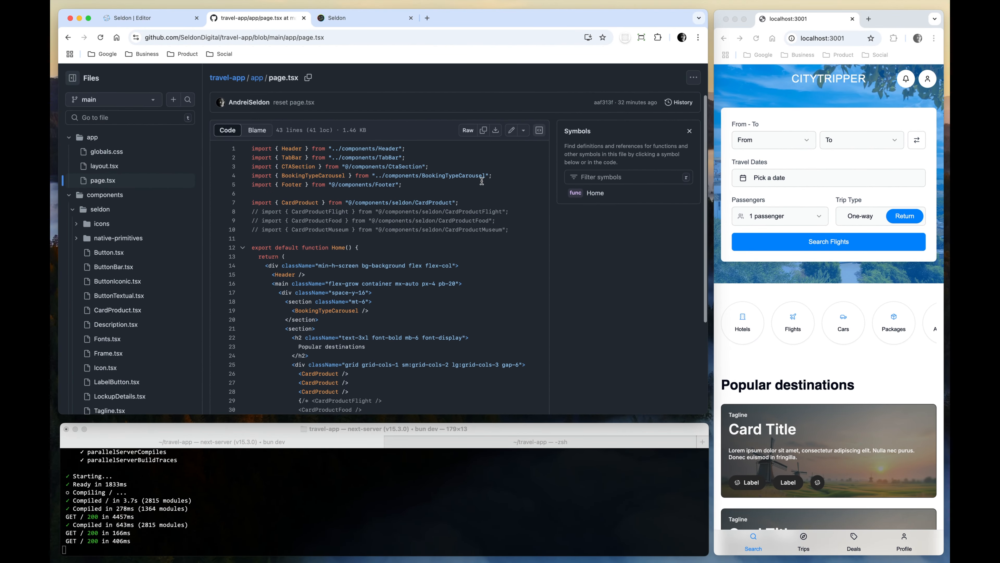
click(515, 147)
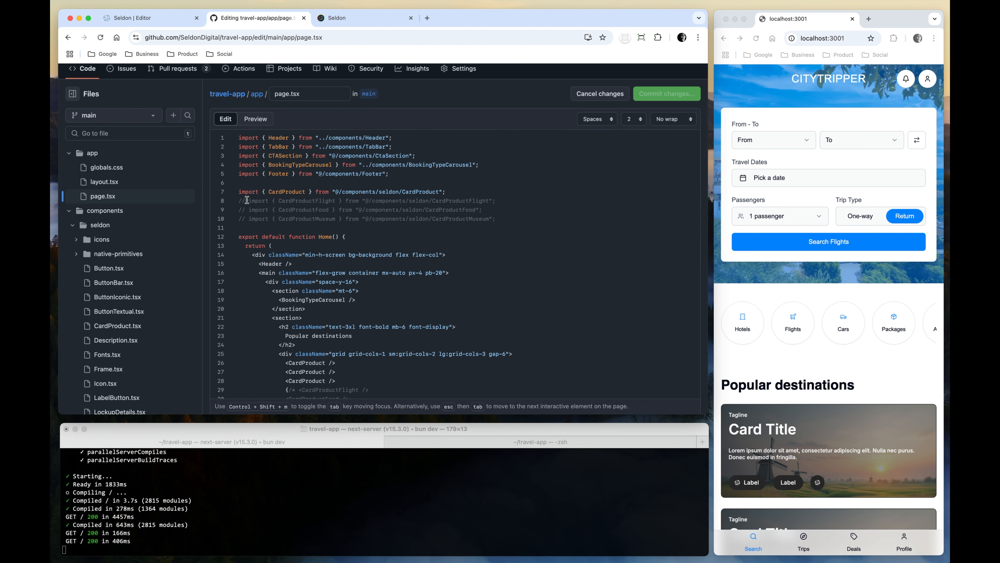
Uncomment the import lines for CardProductFlight, CardProductFood and CardProductMuseum in page.tsx
key(Delete)
key(Delete)
key(Delete)
key(Down)
key(Delete)
key(Delete)
key(Delete)
key(Down)
key(Delete)
key(Delete)
key(Delete)
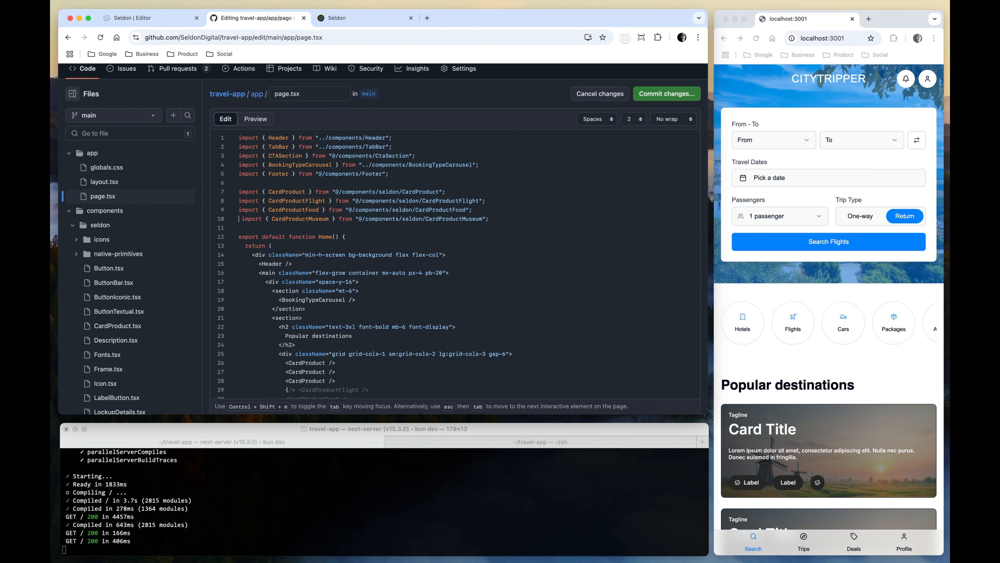
Replace the three CardProduct elements in the destinations grid with the uncommented CardProductFlight, CardProductFood and CardProductMuseum elements
scroll(321, 283, down, 2)
drag(341, 324, 197, 308)
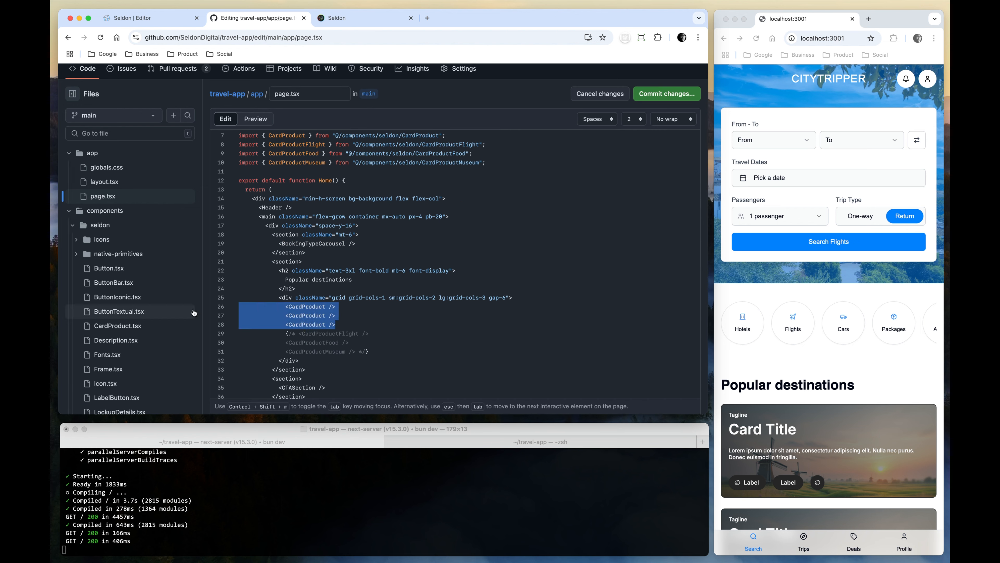
key(Delete)
key(Delete)
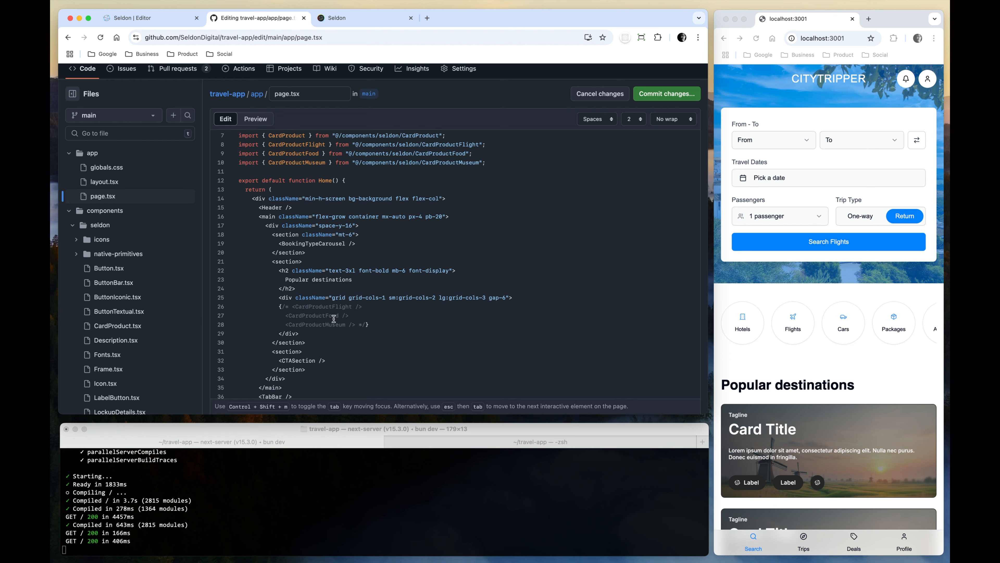
key(BackSpace)
key(BackSpace)
key(BackSpace)
key(BackSpace)
key(Tab)
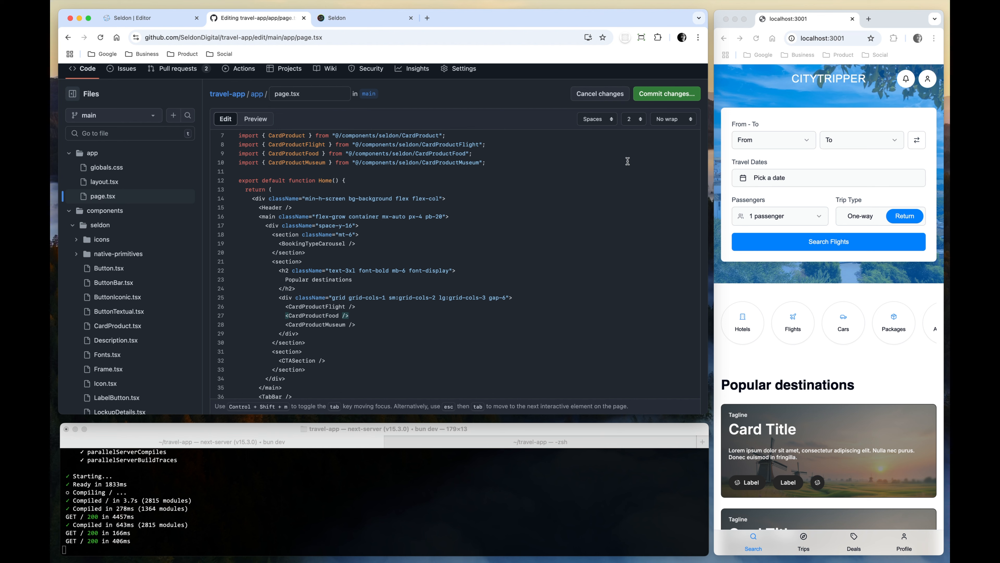
Commit the file directly to the main branch with the message "Update page.tsx"
click(666, 94)
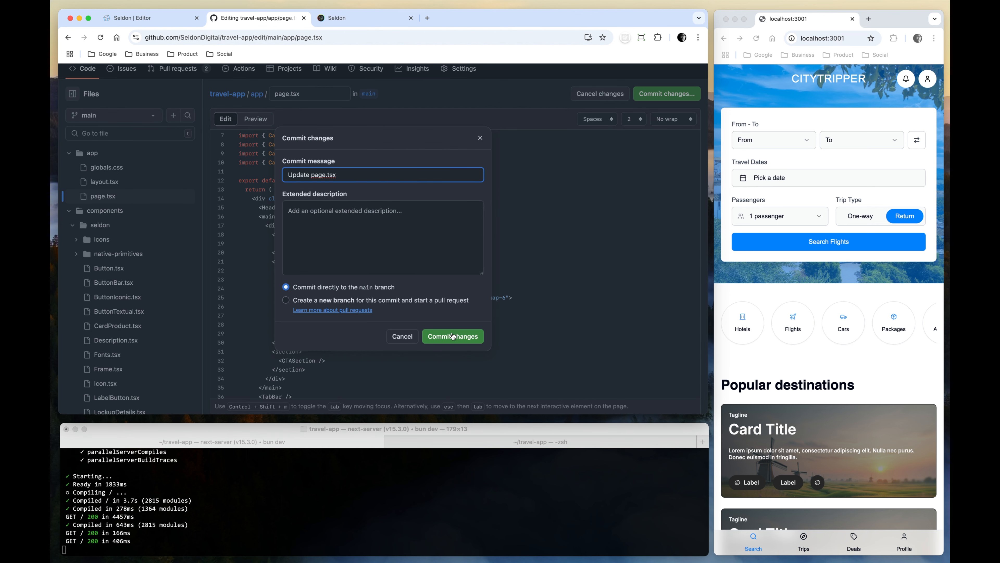
click(465, 336)
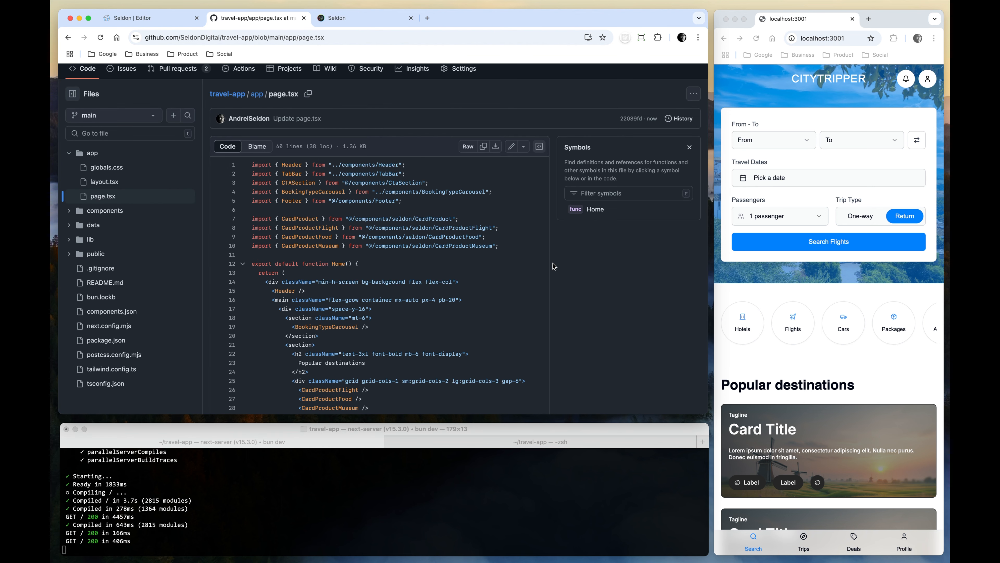
Run git pull in the travel-app terminal session and return to the running development server session
click(479, 442)
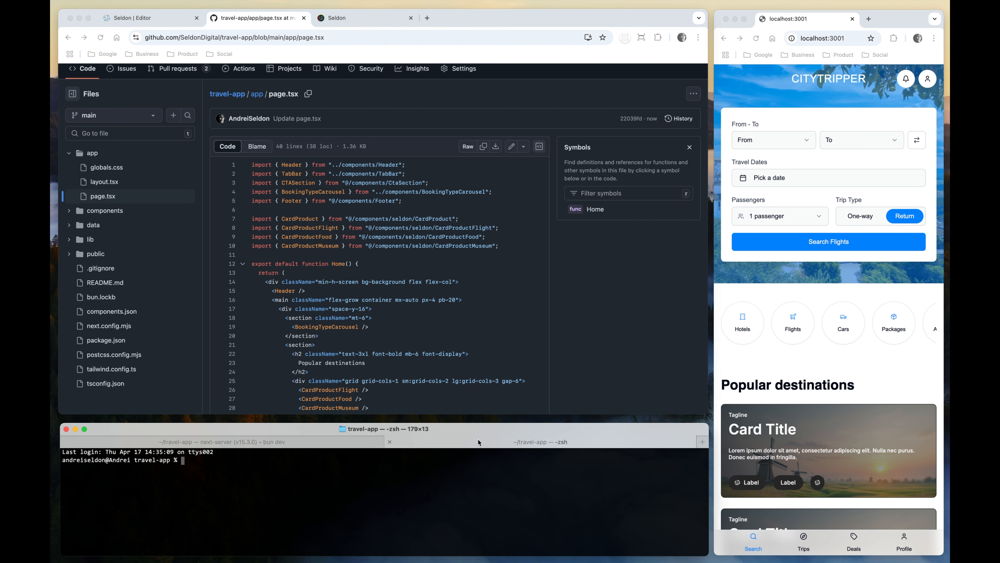
text(git pull)
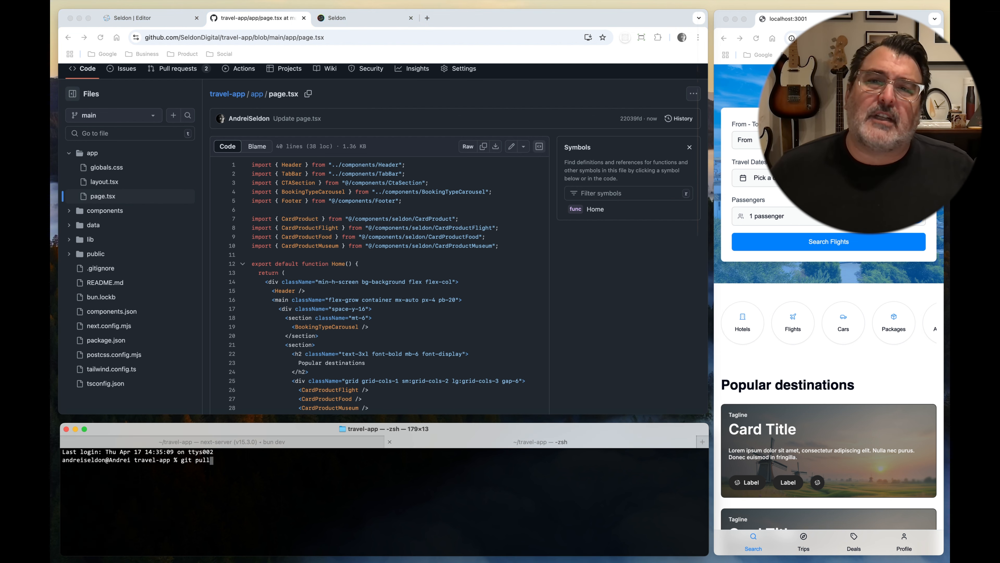
key(Return)
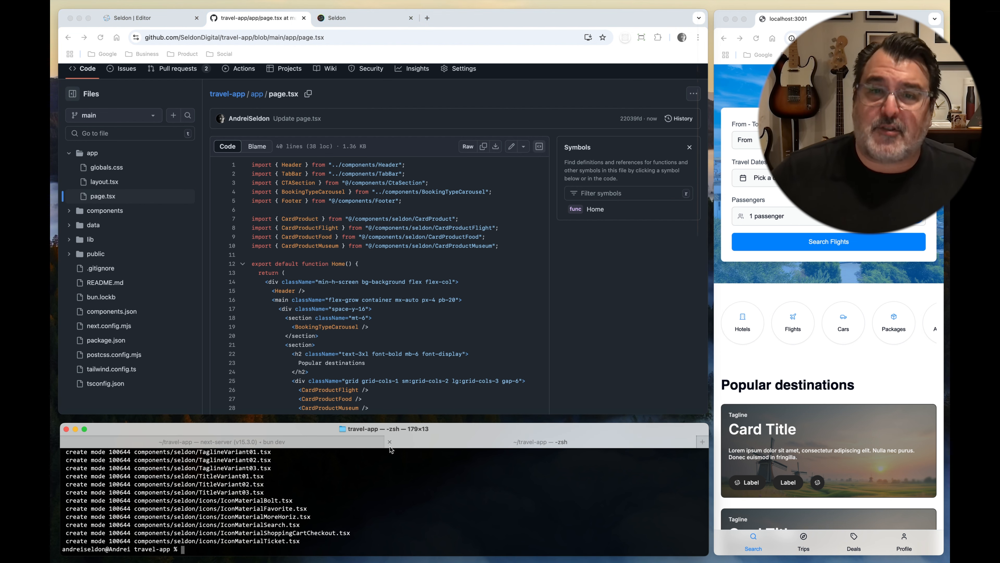
click(335, 440)
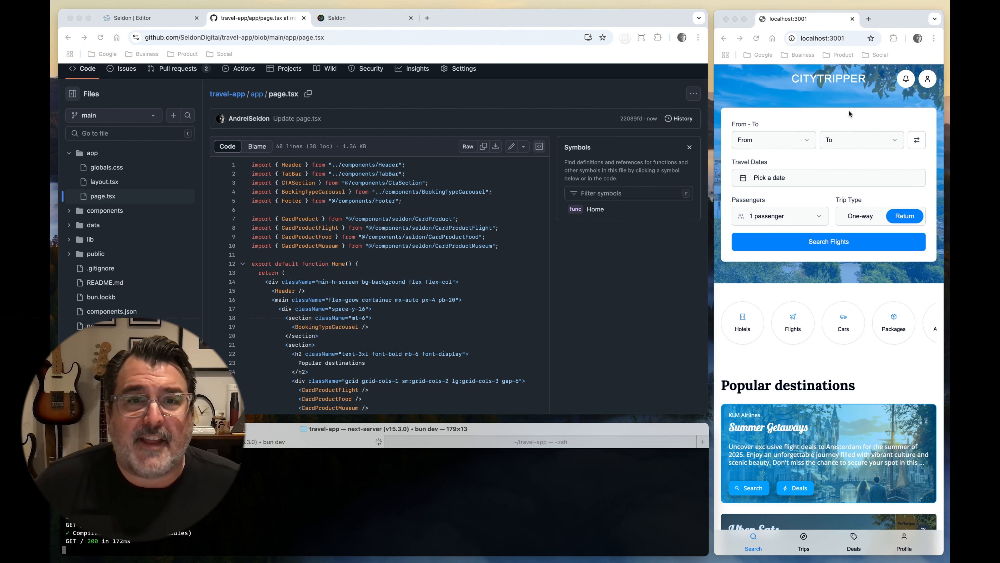
Compare the Seldon product cards with the local travel app, checking the destinations section at narrow and wide browser widths
click(170, 18)
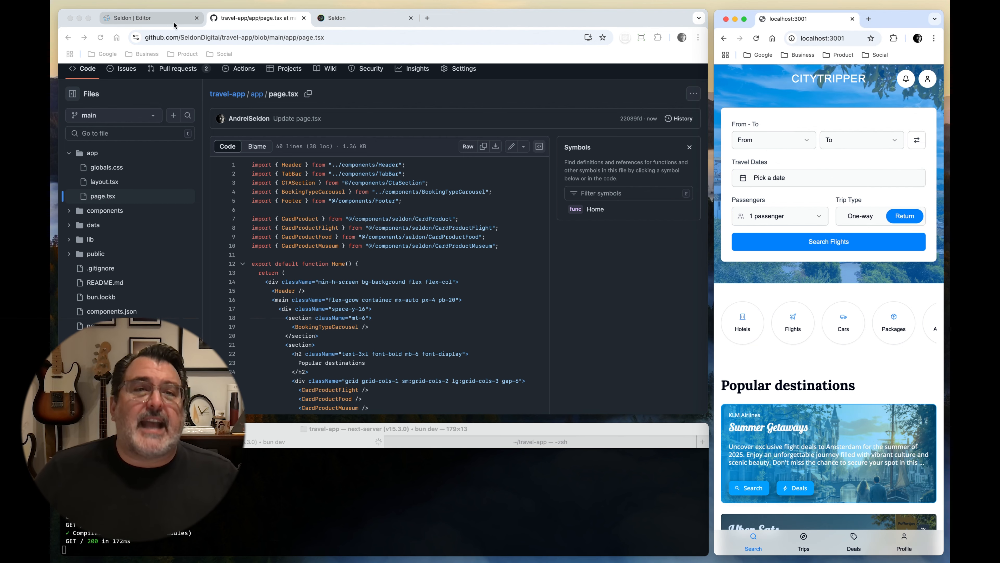
scroll(820, 342, down, 8)
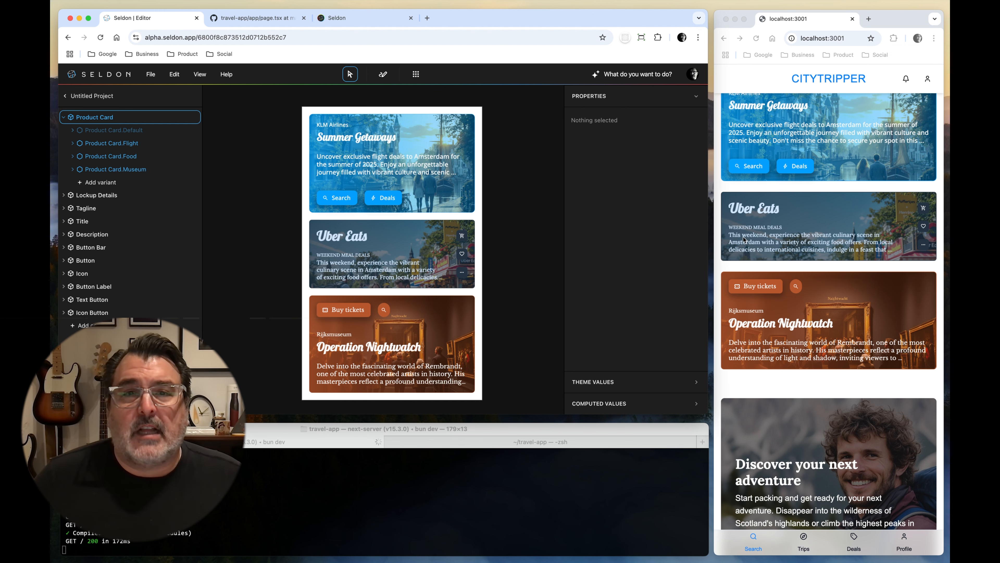
drag(713, 311, 283, 327)
scroll(542, 230, up, 5)
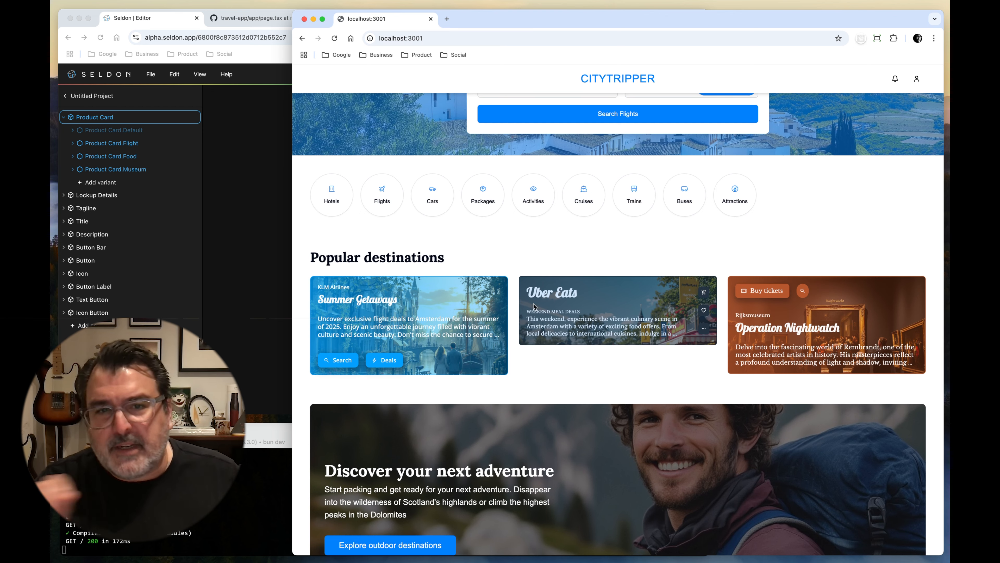
drag(292, 280, 708, 271)
Set the height of the Product Card variants in Seldon to Fill
click(511, 259)
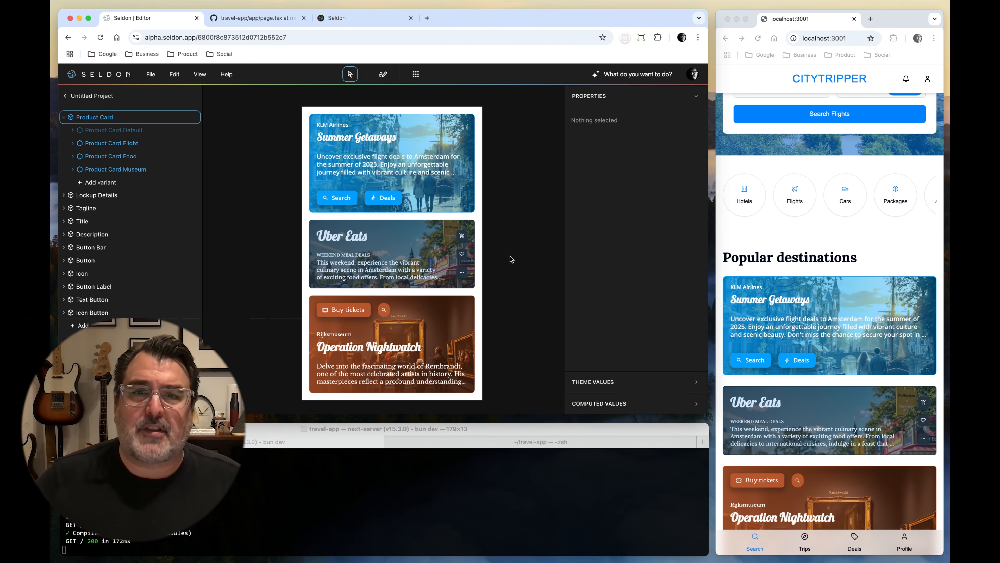
click(474, 119)
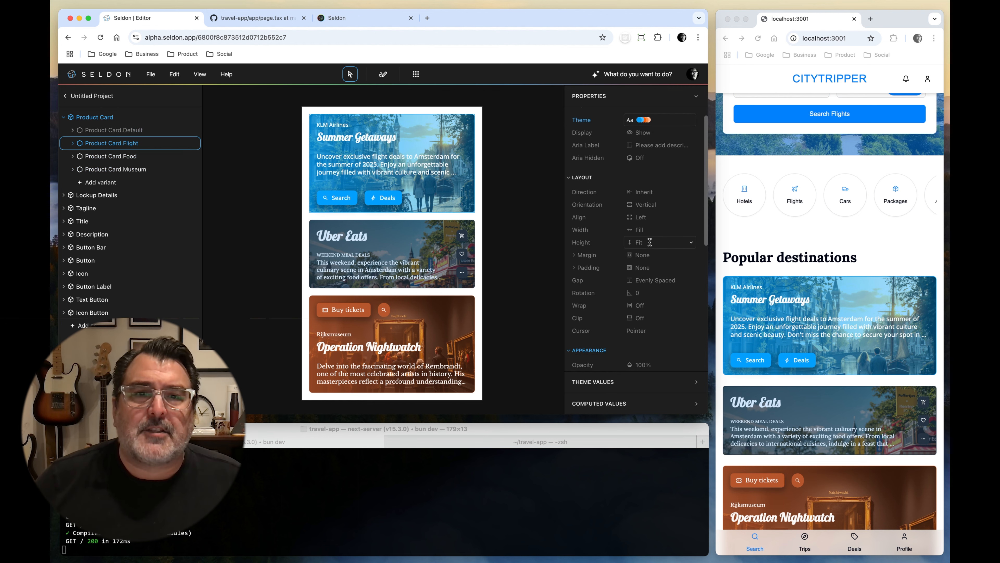
click(475, 223)
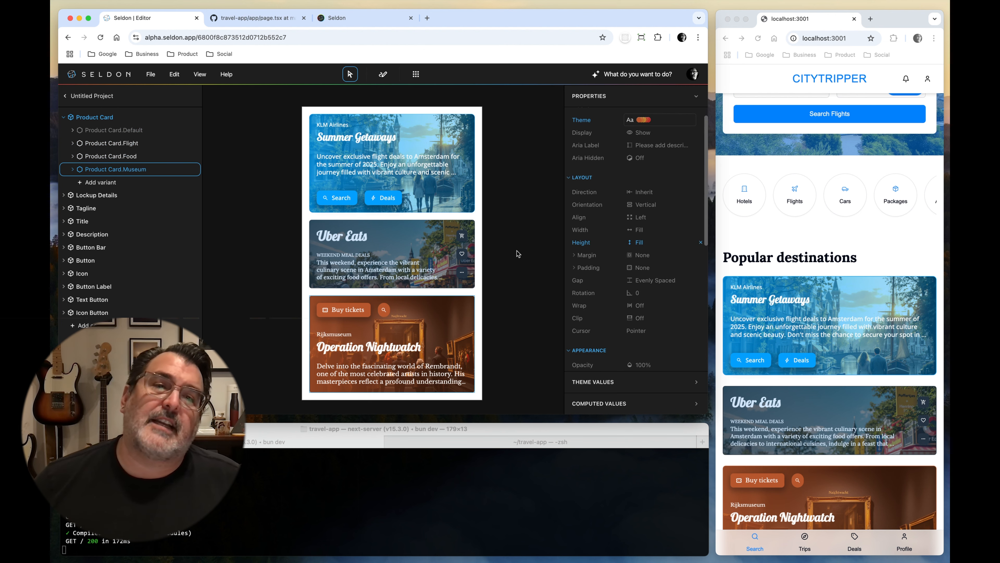
click(78, 157)
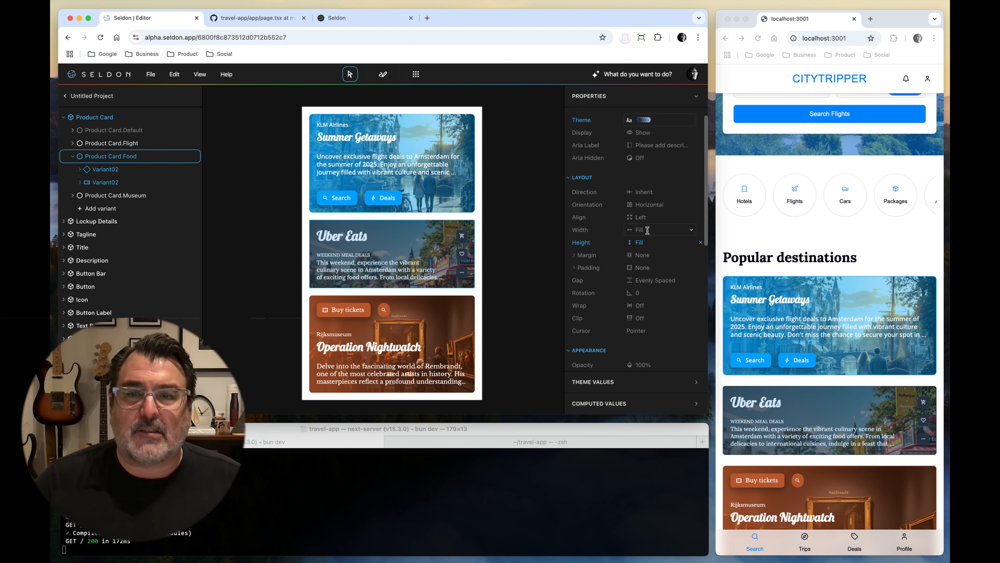
click(268, 192)
Export the updated components to the GitHub repository travel-app in the directory components/seldon
click(151, 74)
click(216, 183)
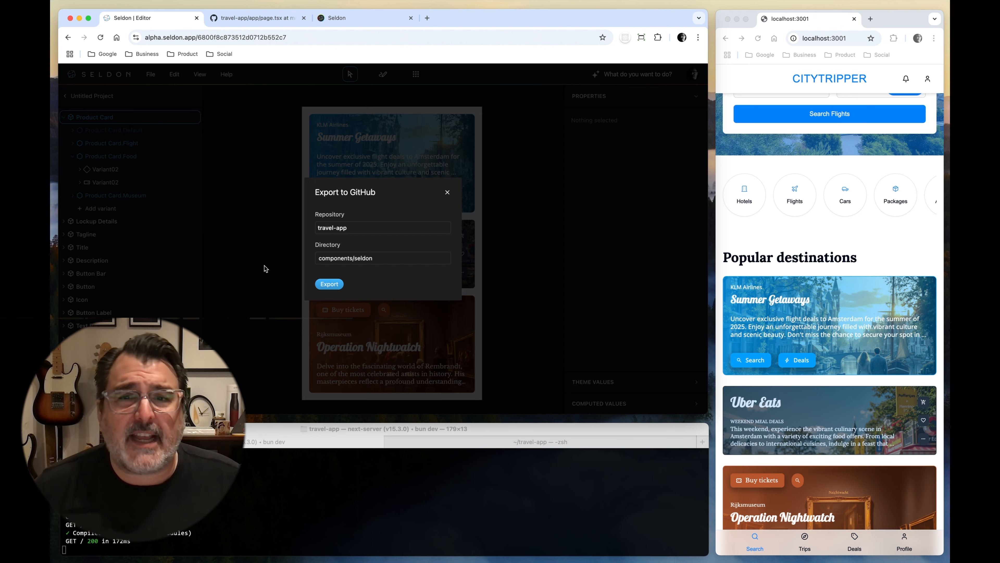
click(332, 284)
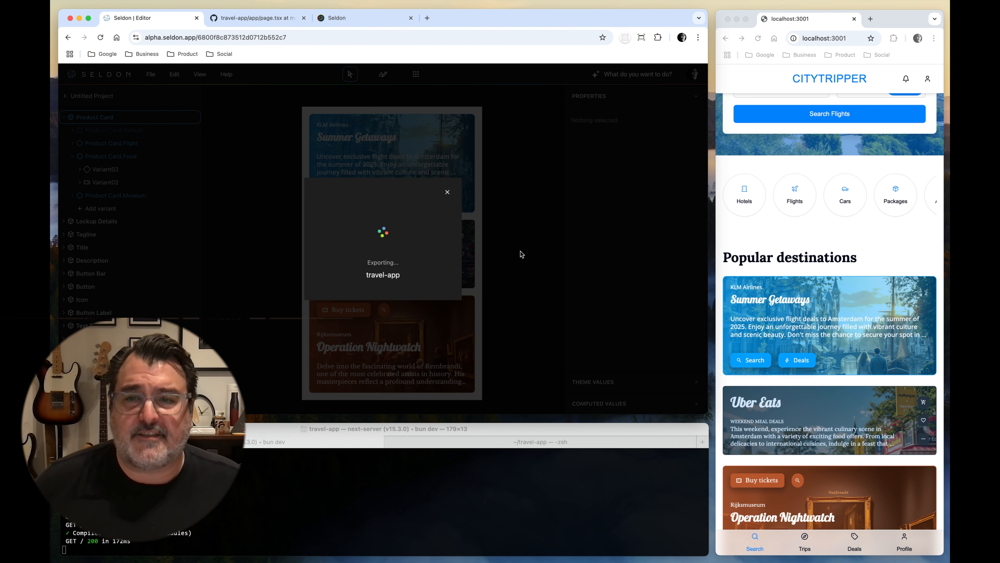
Merge the exported components' pull request into main, close its page, and run git pull in the travel-app terminal
click(393, 284)
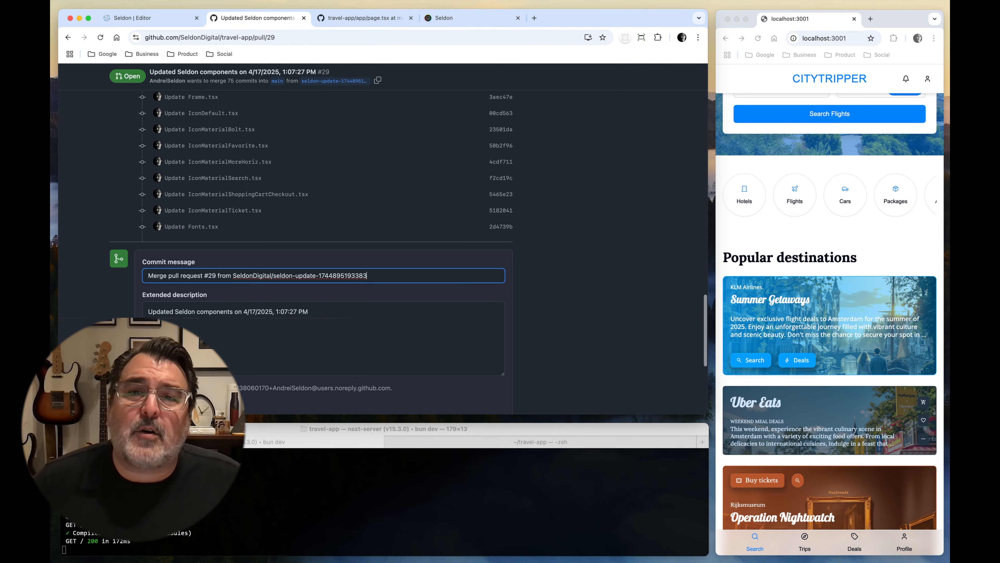
click(303, 18)
key(Escape)
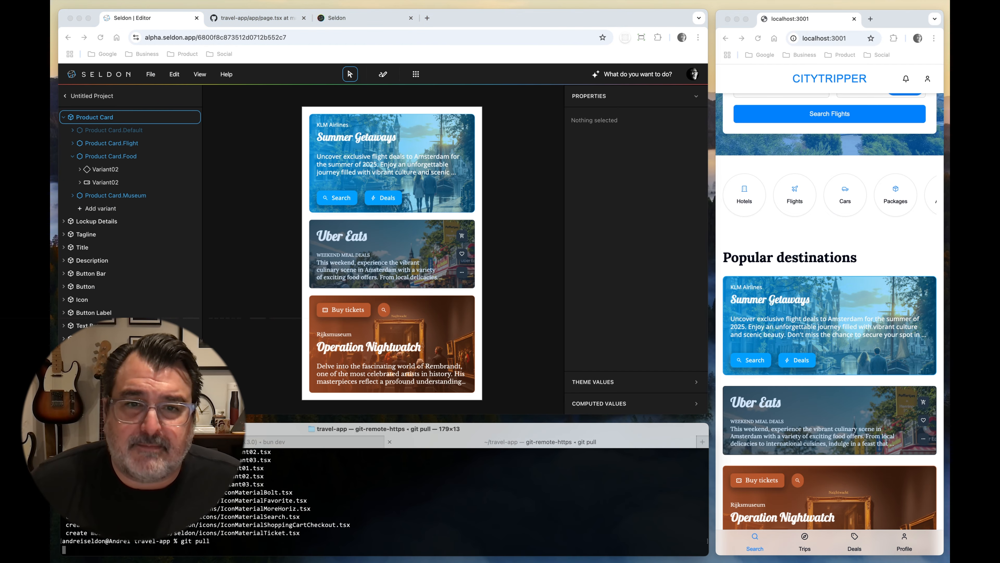
Widen the local travel app window to check the product cards' heights in the multi-column layout, and return to Seldon
click(846, 26)
drag(716, 252, 299, 252)
scroll(599, 253, up, 3)
click(248, 319)
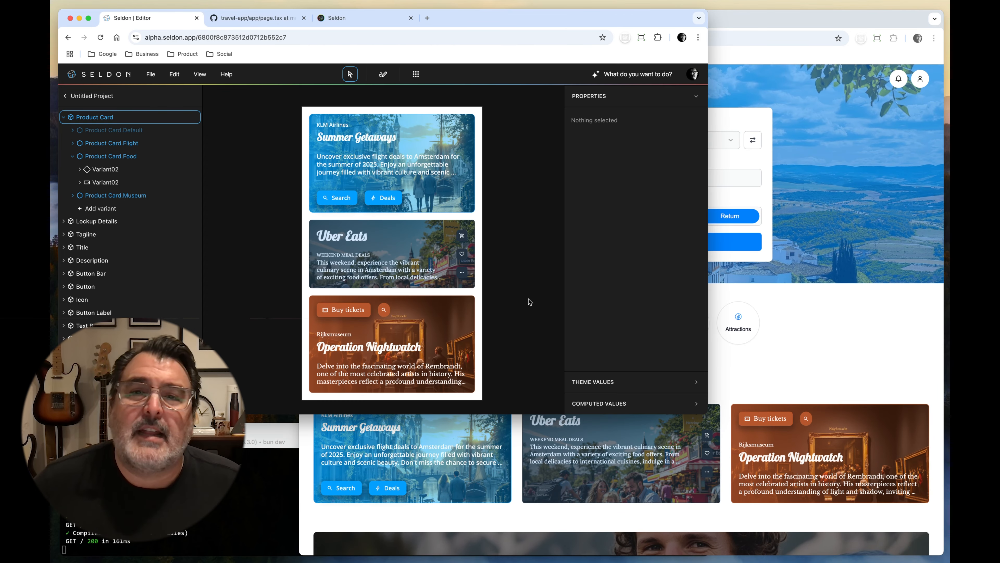